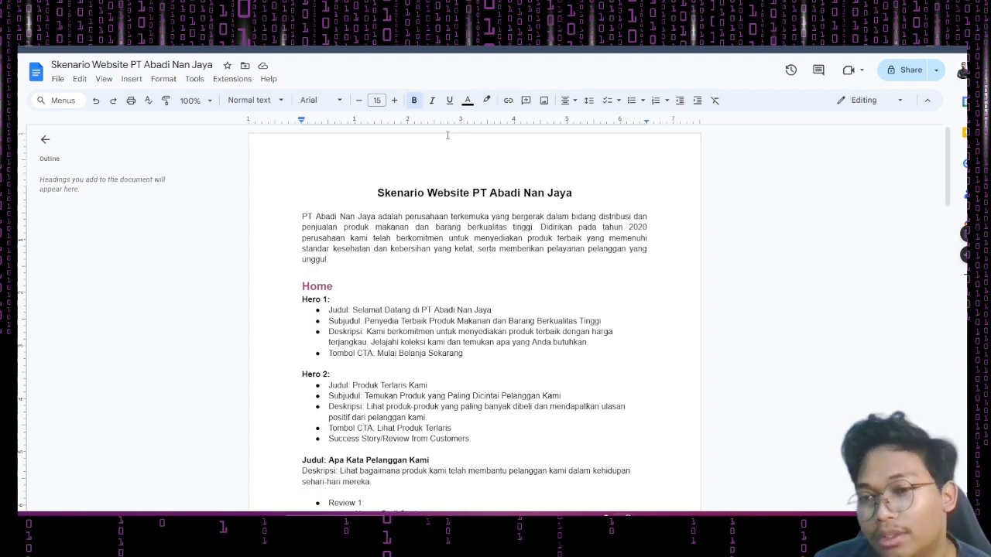
Step: Review the website scenario document from the Home content through the Pricing, Events and Shop sections
{"action": "scroll", "coordinate": [568, 356], "scroll_direction": "down", "scroll_amount": 10}
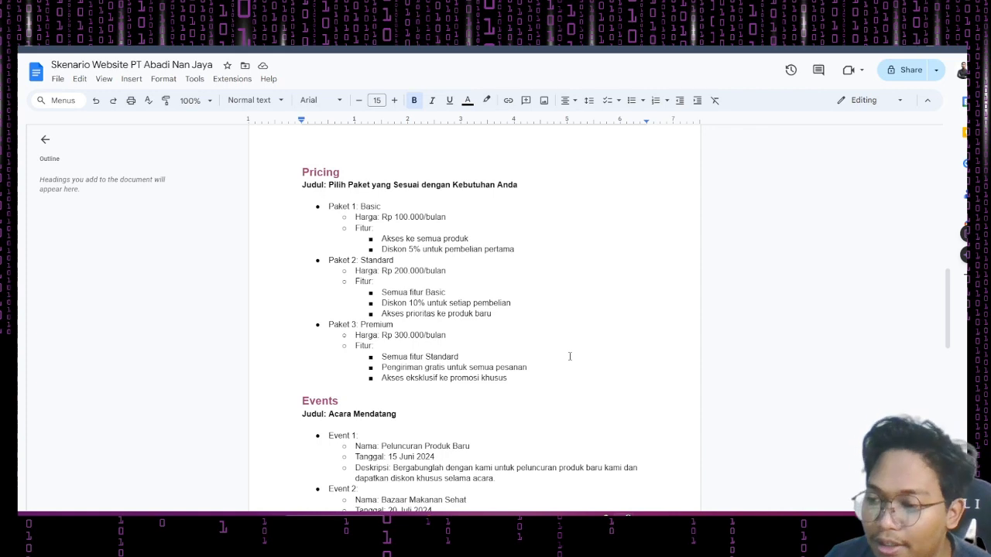
{"action": "scroll", "coordinate": [570, 356], "scroll_direction": "down", "scroll_amount": 10}
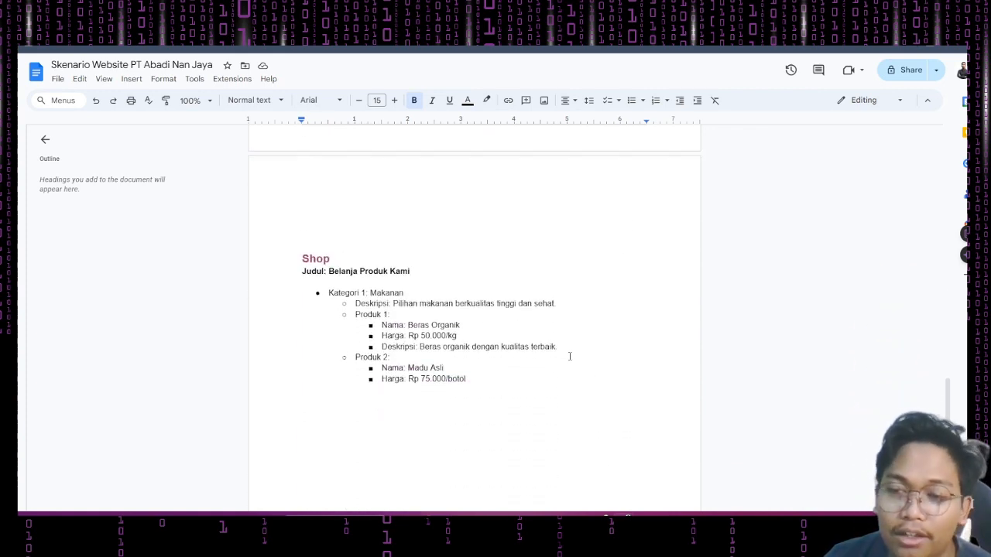
{"action": "scroll", "coordinate": [569, 356], "scroll_direction": "up", "scroll_amount": 12}
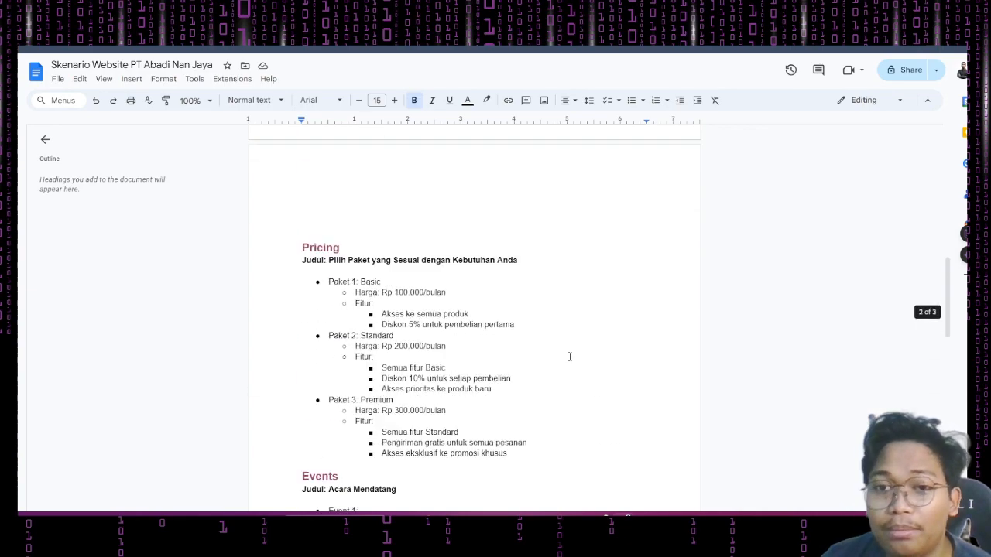
{"action": "scroll", "coordinate": [570, 358], "scroll_direction": "up", "scroll_amount": 3}
{"action": "scroll", "coordinate": [570, 356], "scroll_direction": "up", "scroll_amount": 6}
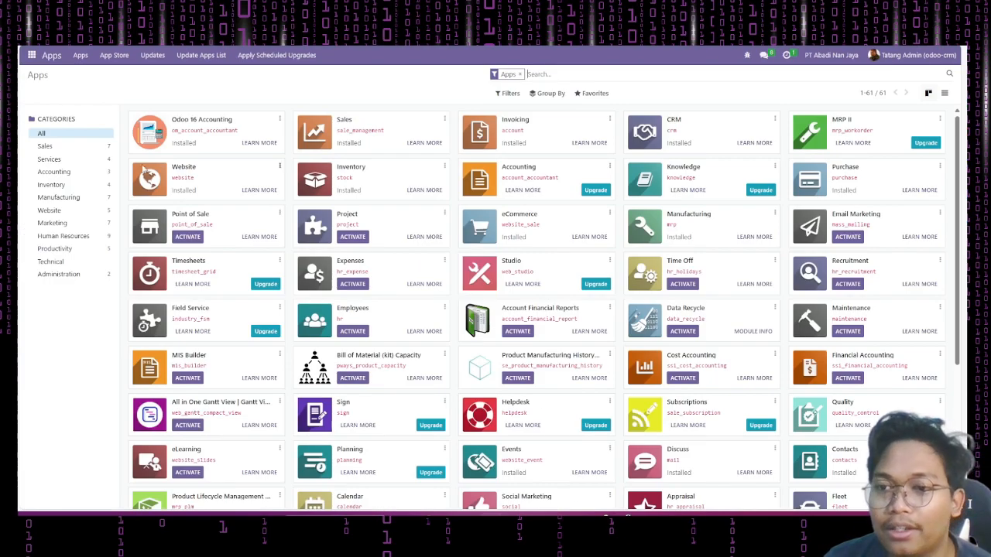
Step: Switch to Odoo and open the Website app
{"action": "left_click", "coordinate": [31, 60]}
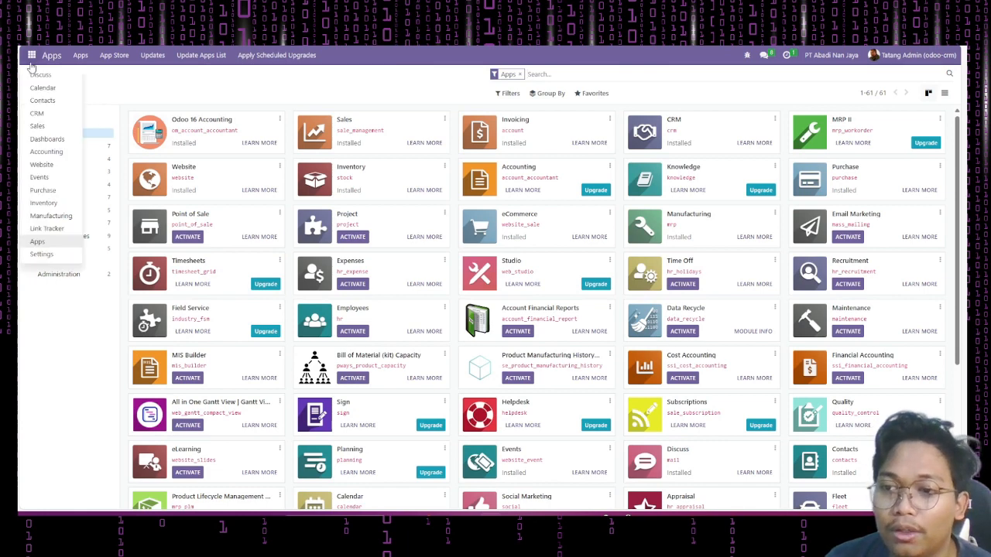
{"action": "left_click", "coordinate": [74, 167]}
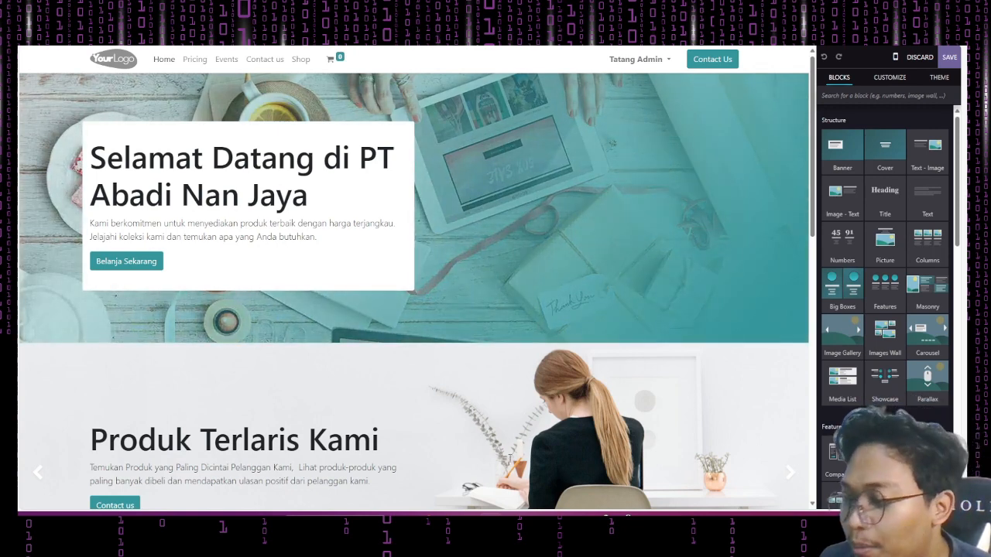
Step: Switch to the scenario document in Google Docs and read the Hero 1 title, subtitle, description and call-to-action text
{"action": "key", "text": "alt+Tab"}
{"action": "key", "text": "Tab"}
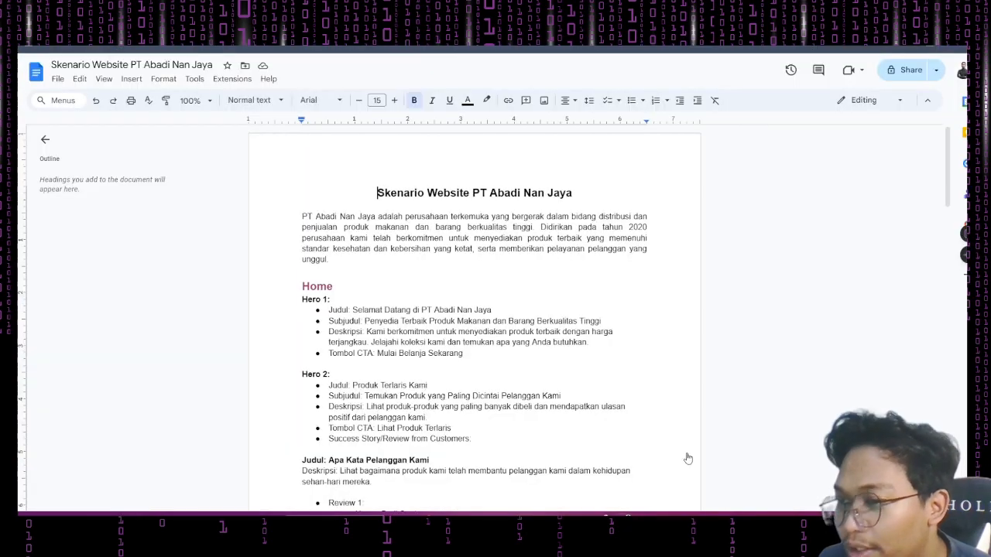
{"action": "scroll", "coordinate": [687, 459], "scroll_direction": "down", "scroll_amount": 1}
{"action": "left_click", "coordinate": [329, 260]}
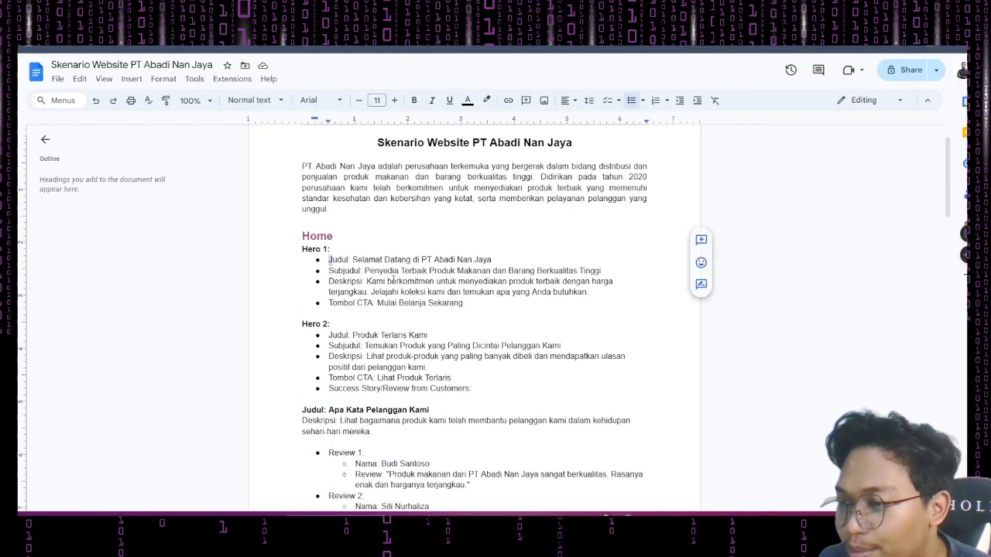
{"action": "left_click", "coordinate": [389, 281]}
{"action": "scroll", "coordinate": [376, 248], "scroll_direction": "down", "scroll_amount": 1}
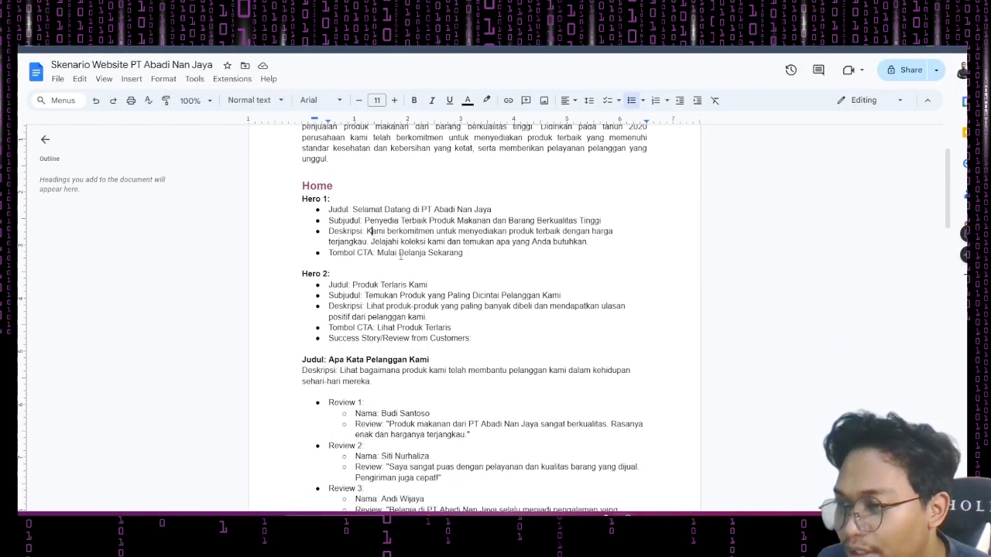
{"action": "left_click_drag", "start_coordinate": [467, 258], "coordinate": [370, 255]}
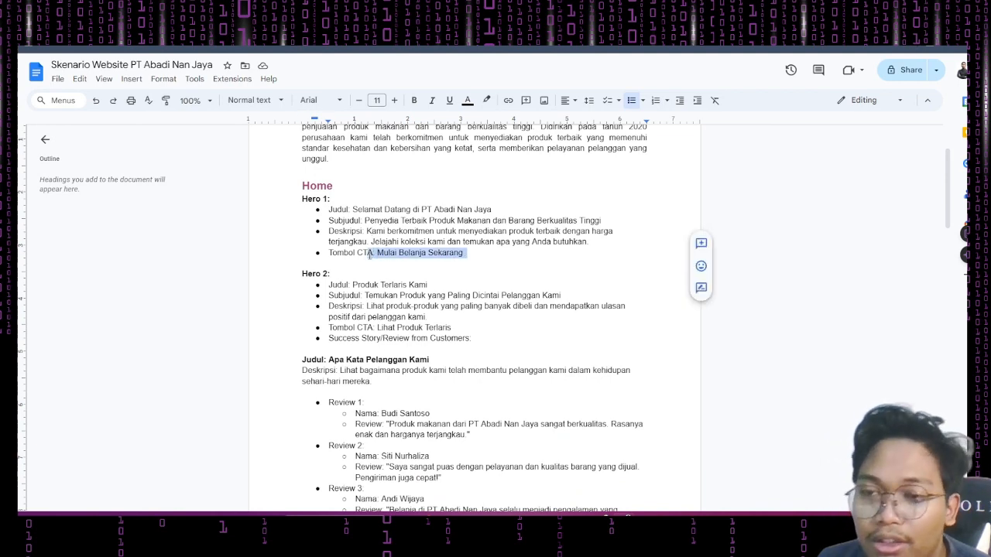
{"action": "left_click", "coordinate": [358, 219]}
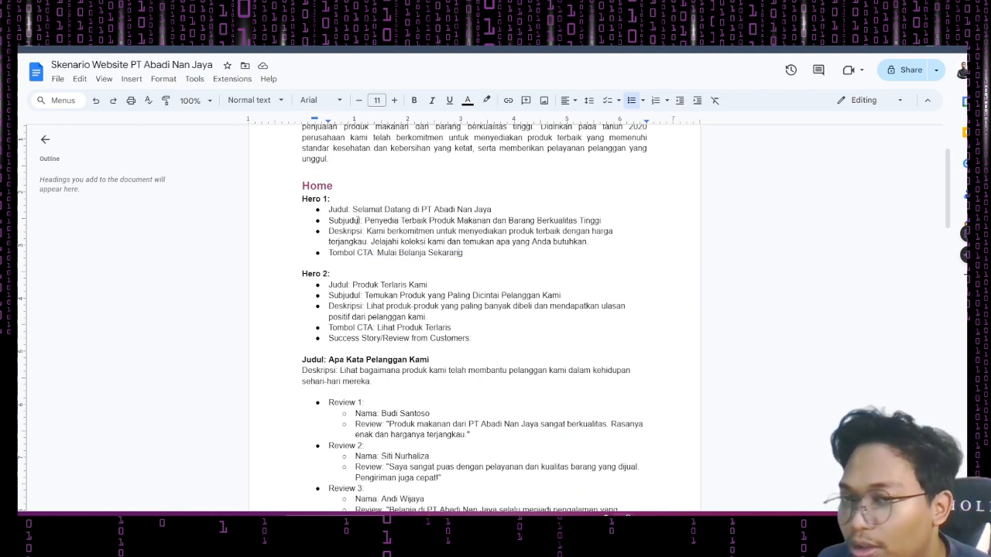
{"action": "left_click", "coordinate": [461, 253]}
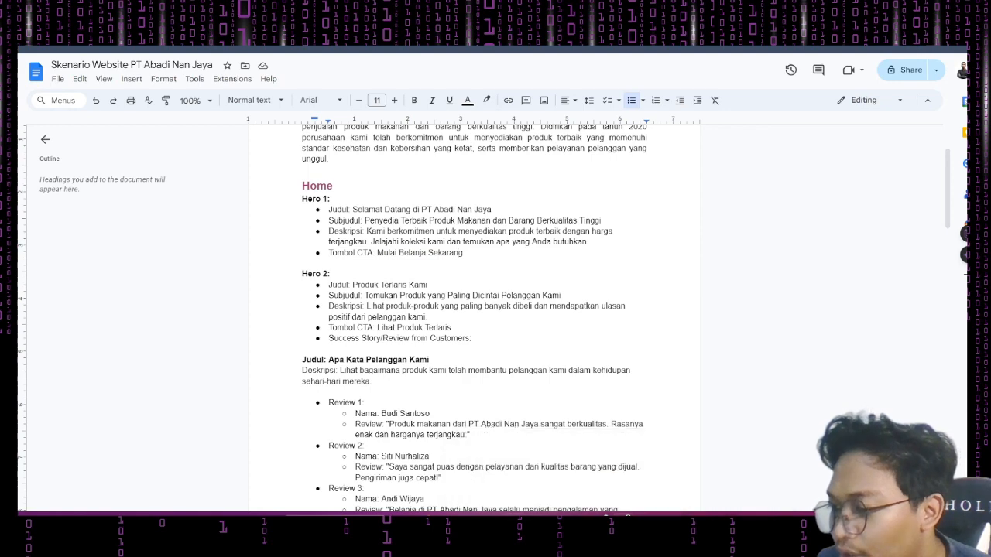
Step: Return to the Odoo website editor and inspect the link settings of the banner's "Belanja Sekarang" button
{"action": "key", "text": "alt+Tab"}
{"action": "left_click", "coordinate": [159, 261]}
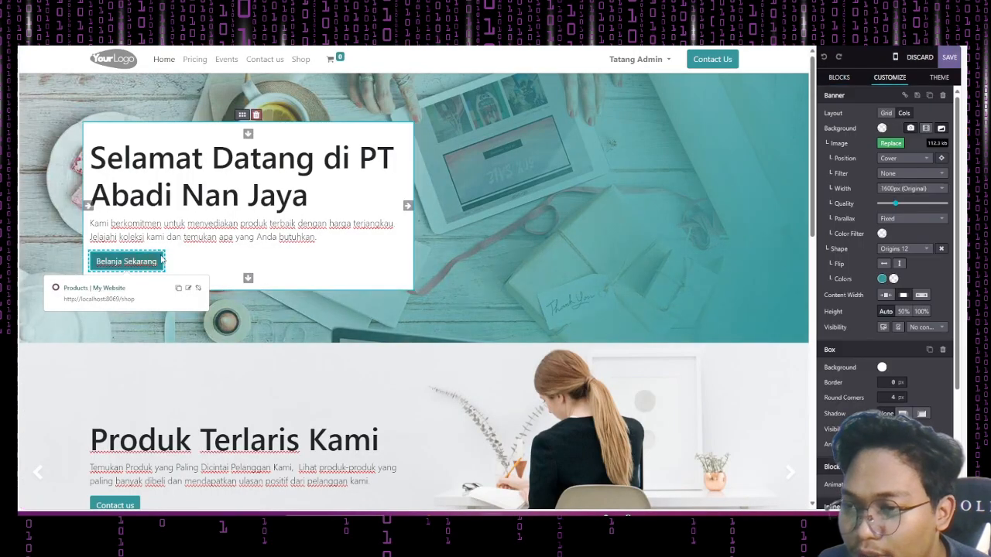
{"action": "left_click", "coordinate": [161, 259]}
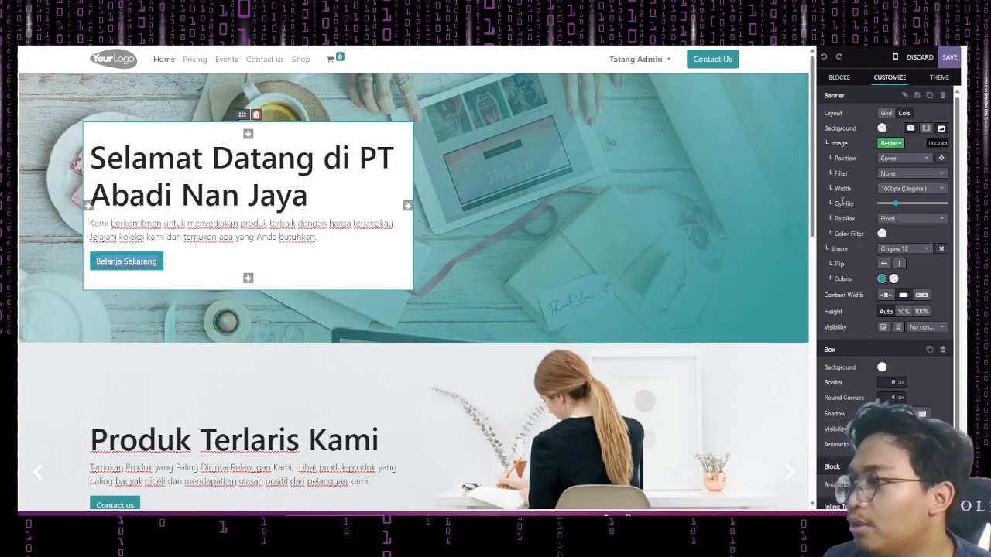
{"action": "left_click", "coordinate": [161, 260]}
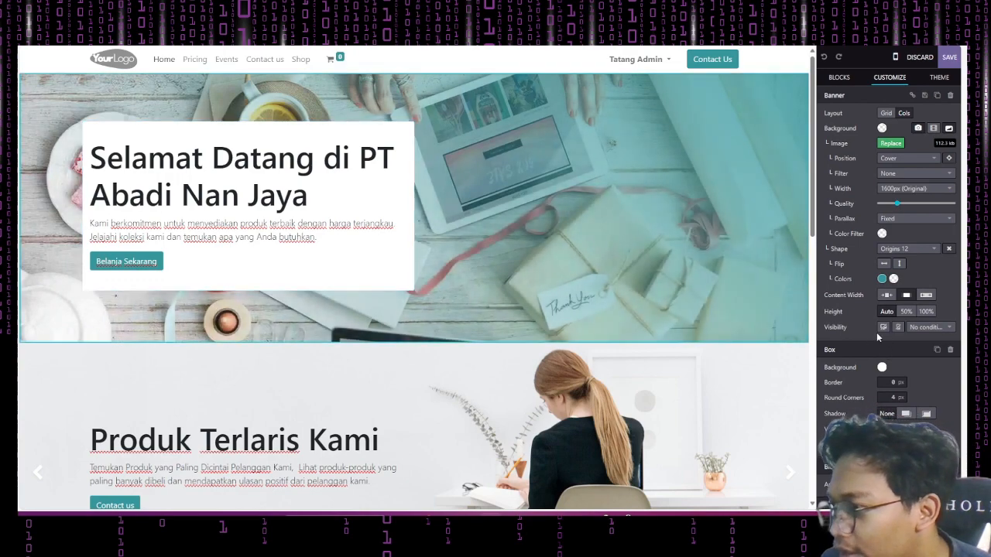
{"action": "left_click", "coordinate": [142, 262]}
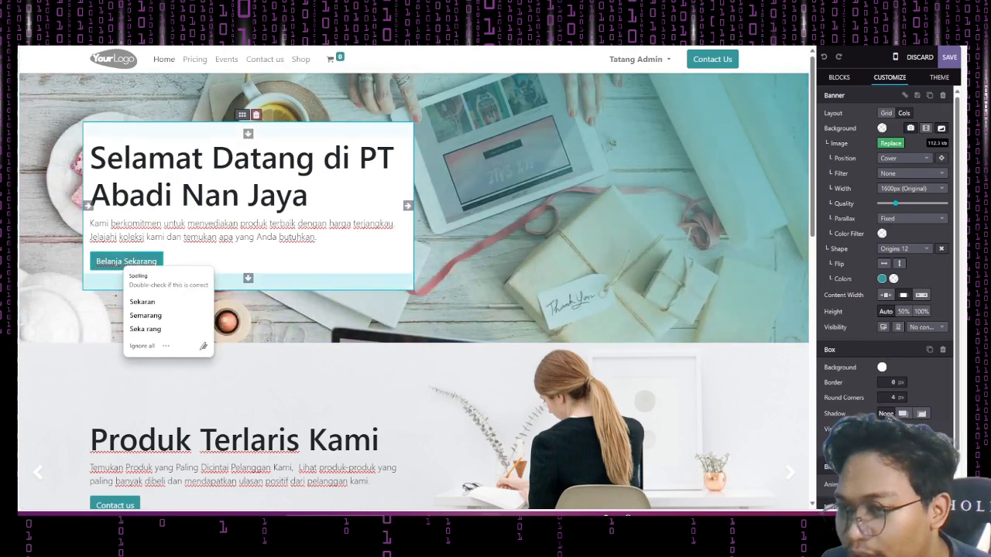
{"action": "left_click", "coordinate": [192, 289]}
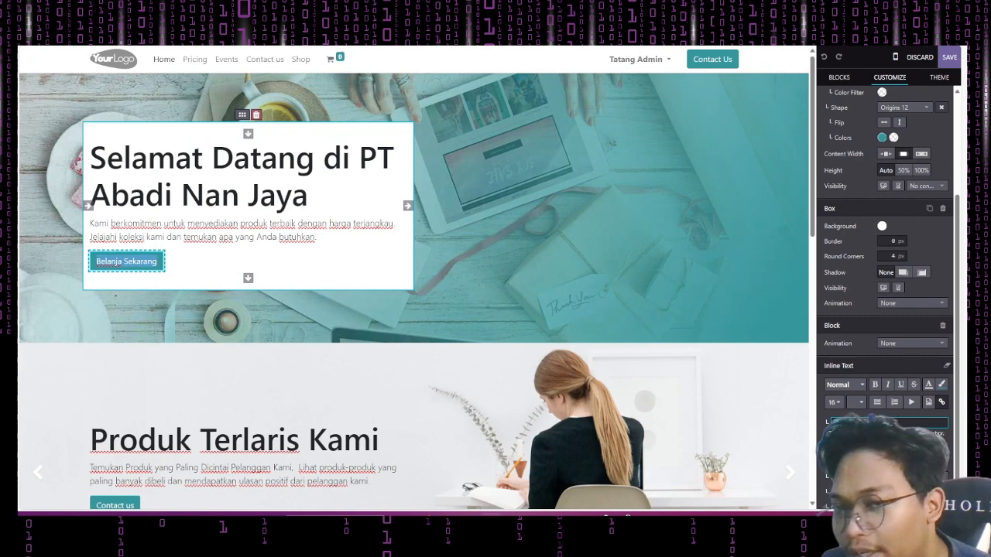
{"action": "key", "text": "BackSpace"}
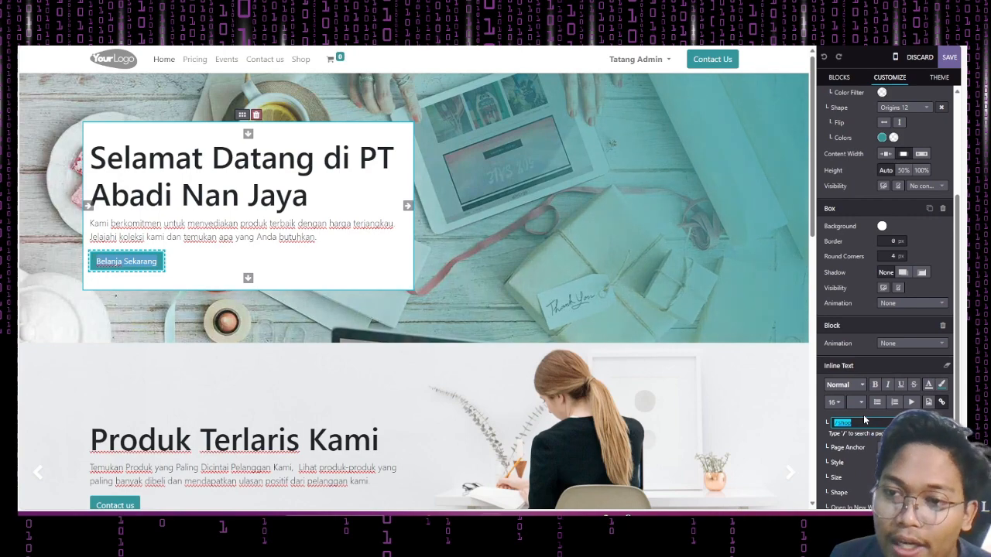
Step: Show the building blocks list and view each slide of the "Produk Terlaris Kami" carousel on the home page
{"action": "scroll", "coordinate": [496, 310], "scroll_direction": "down", "scroll_amount": 4}
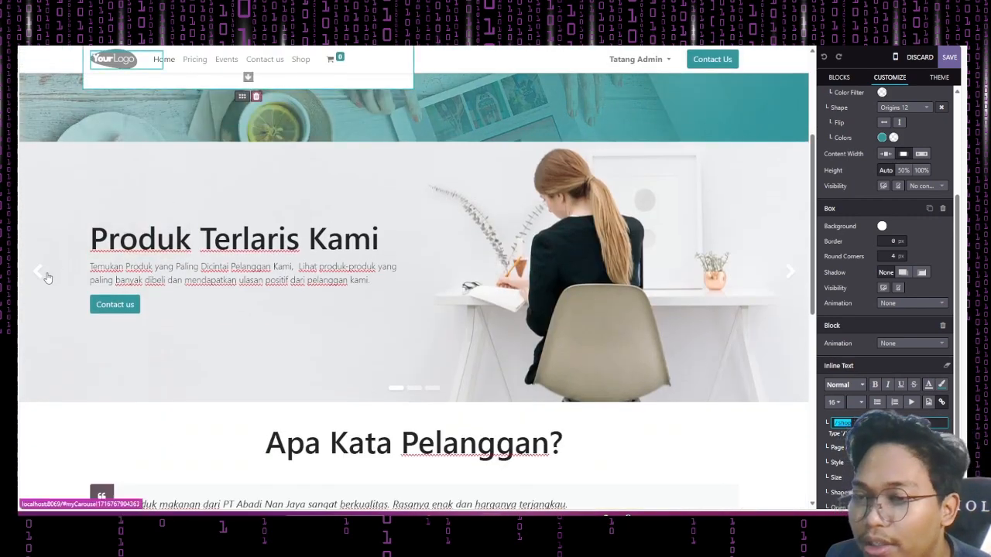
{"action": "left_click", "coordinate": [837, 80]}
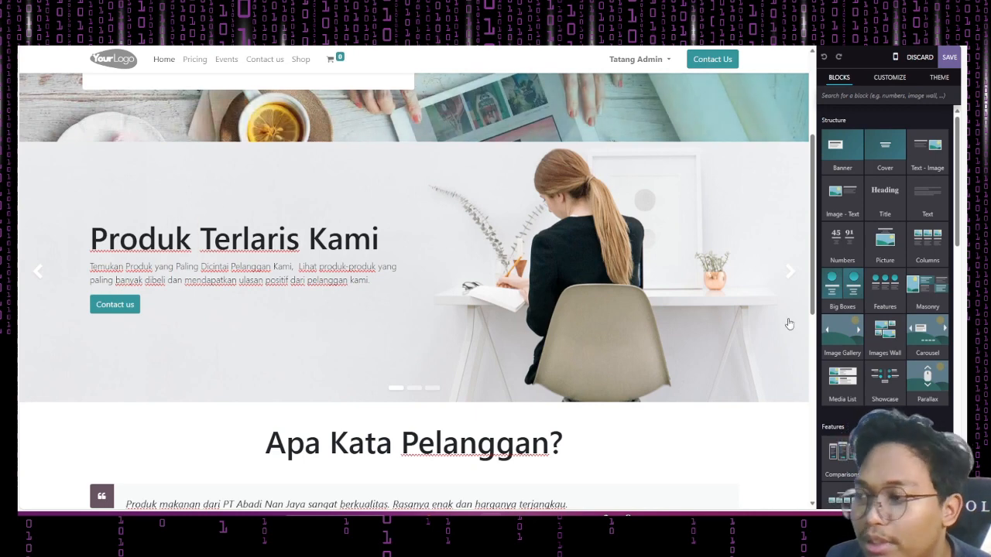
{"action": "left_click", "coordinate": [789, 274]}
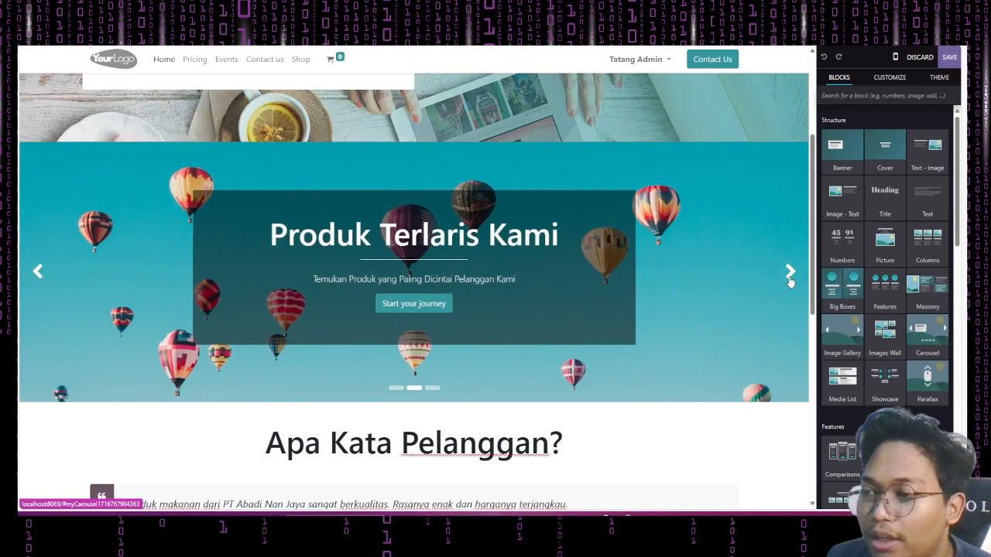
{"action": "left_click", "coordinate": [789, 274]}
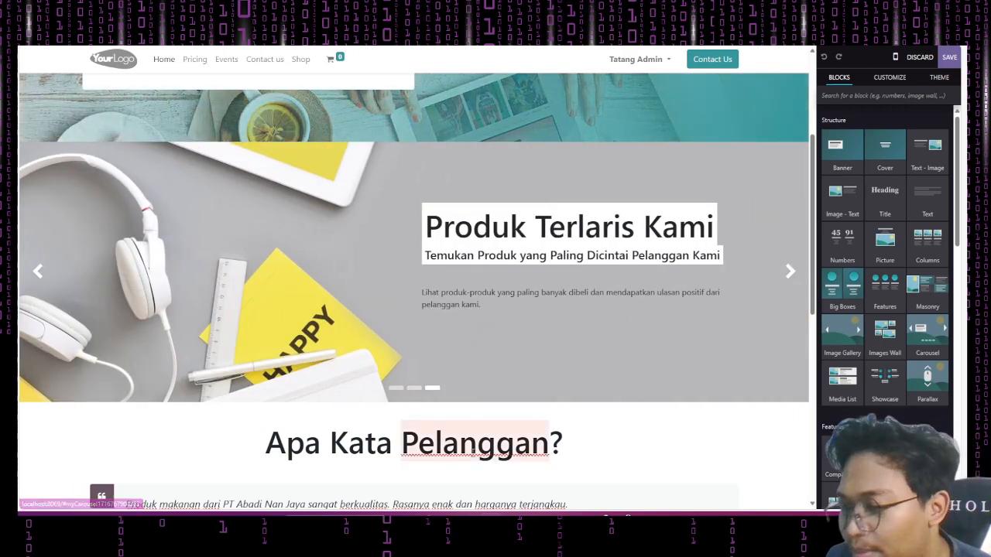
Step: Switch to the scenario document in Google Docs and read the Hero 2 content and the customer review section
{"action": "key", "text": "alt+Tab"}
{"action": "scroll", "coordinate": [319, 277], "scroll_direction": "up", "scroll_amount": 1}
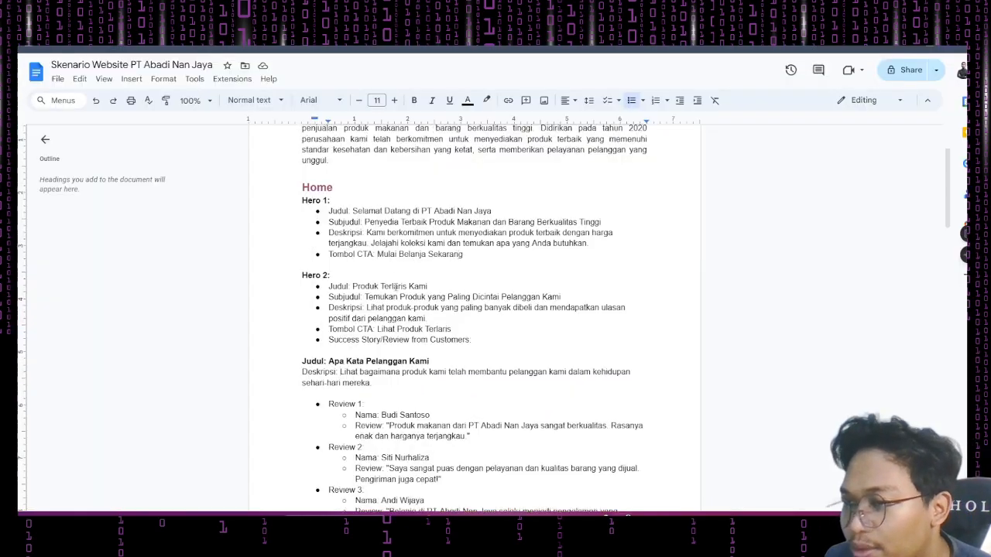
{"action": "scroll", "coordinate": [319, 277], "scroll_direction": "down", "scroll_amount": 1}
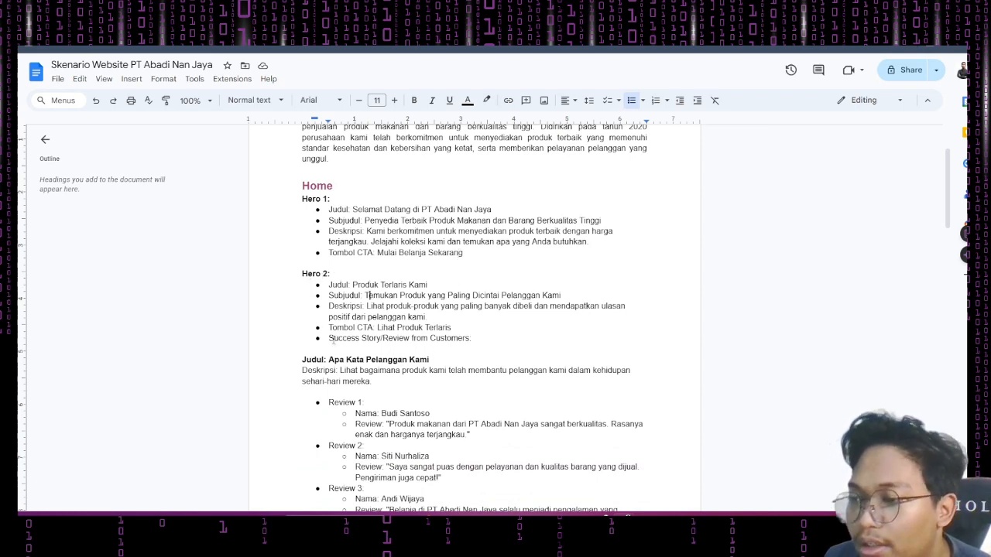
{"action": "left_click_drag", "start_coordinate": [328, 338], "coordinate": [477, 339]}
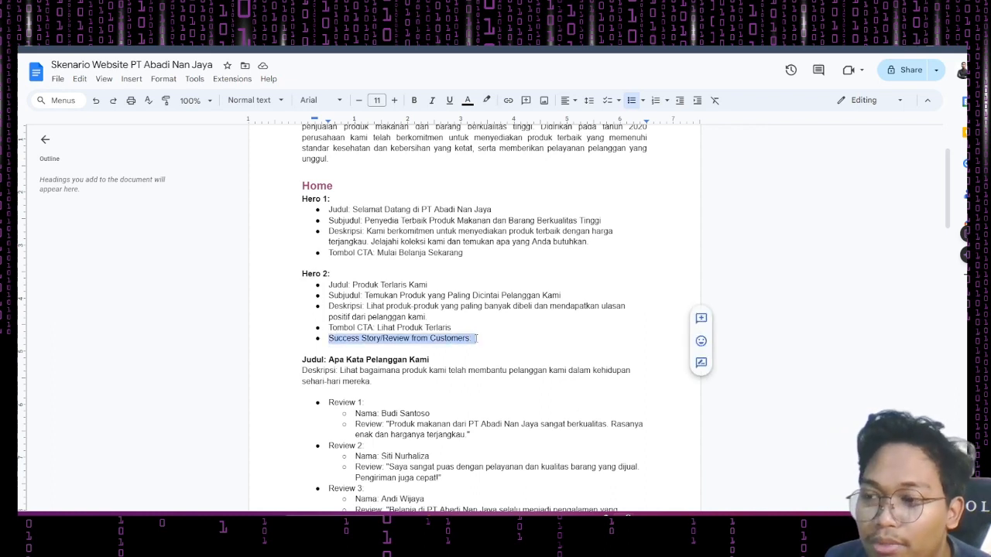
{"action": "left_click", "coordinate": [334, 345]}
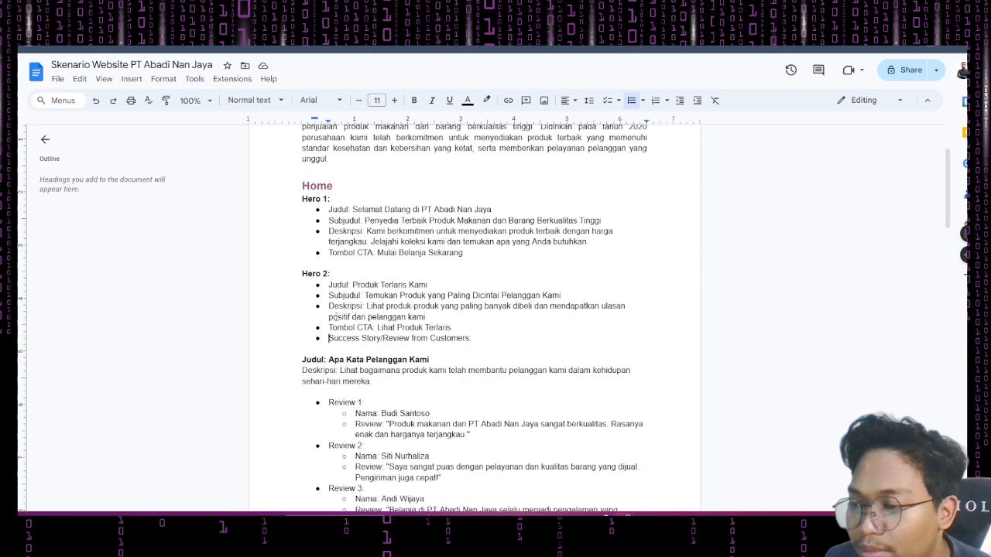
{"action": "scroll", "coordinate": [333, 314], "scroll_direction": "down", "scroll_amount": 5}
{"action": "scroll", "coordinate": [321, 306], "scroll_direction": "up", "scroll_amount": 3}
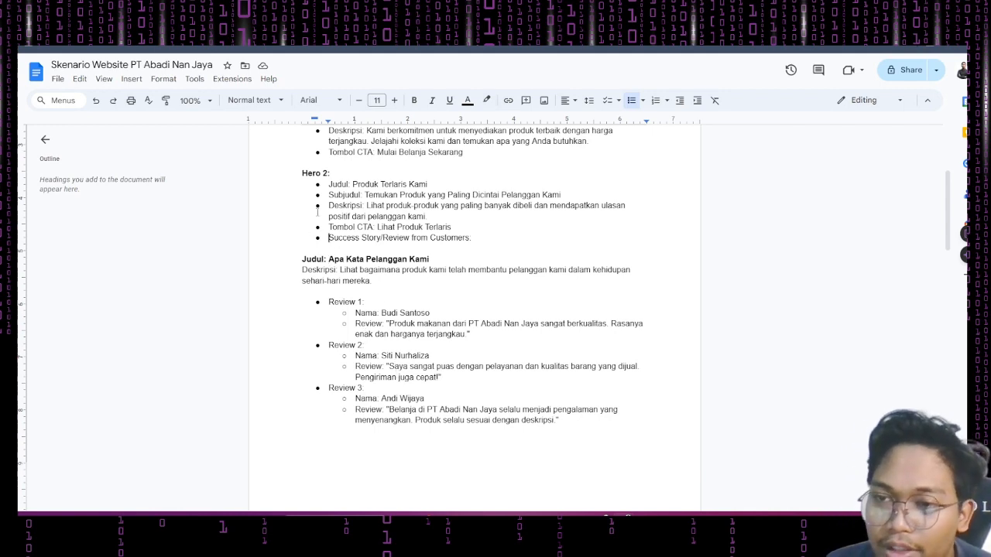
Step: Return to the Odoo website editor and review the customer quotes under "Apa Kata Pelanggan?"
{"action": "mouse_move", "coordinate": [623, 515]}
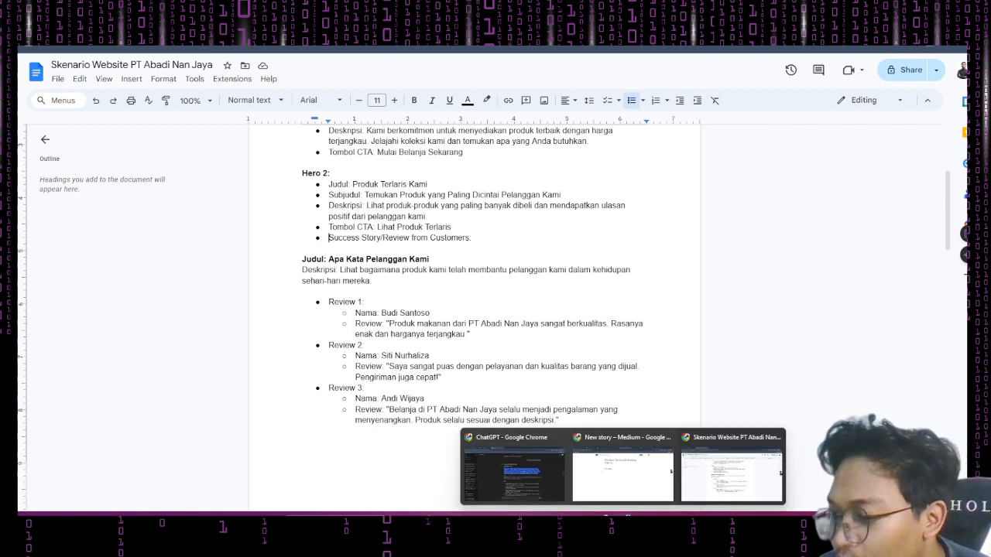
{"action": "left_click", "coordinate": [601, 464]}
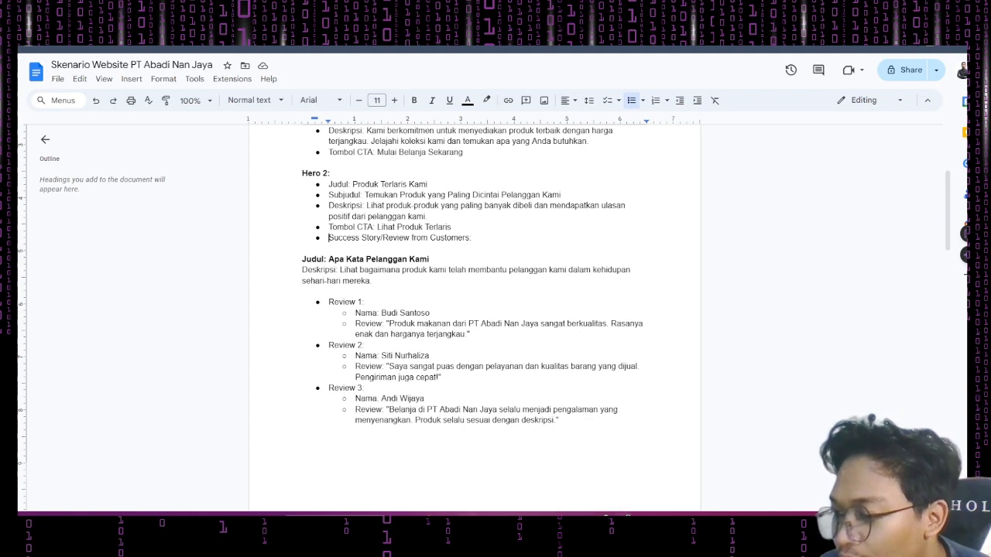
{"action": "scroll", "coordinate": [471, 306], "scroll_direction": "down", "scroll_amount": 3}
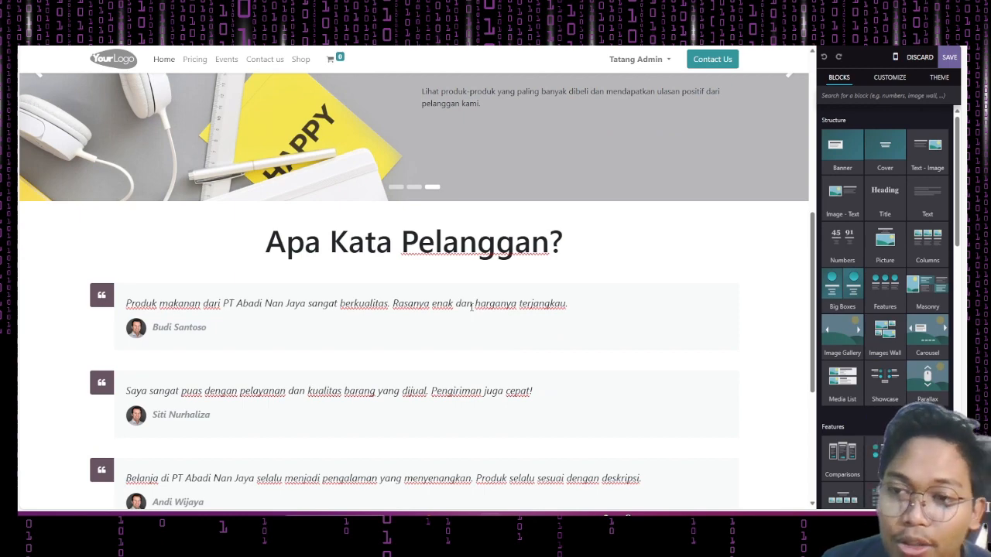
{"action": "scroll", "coordinate": [464, 199], "scroll_direction": "down", "scroll_amount": 4}
{"action": "scroll", "coordinate": [228, 278], "scroll_direction": "up", "scroll_amount": 3}
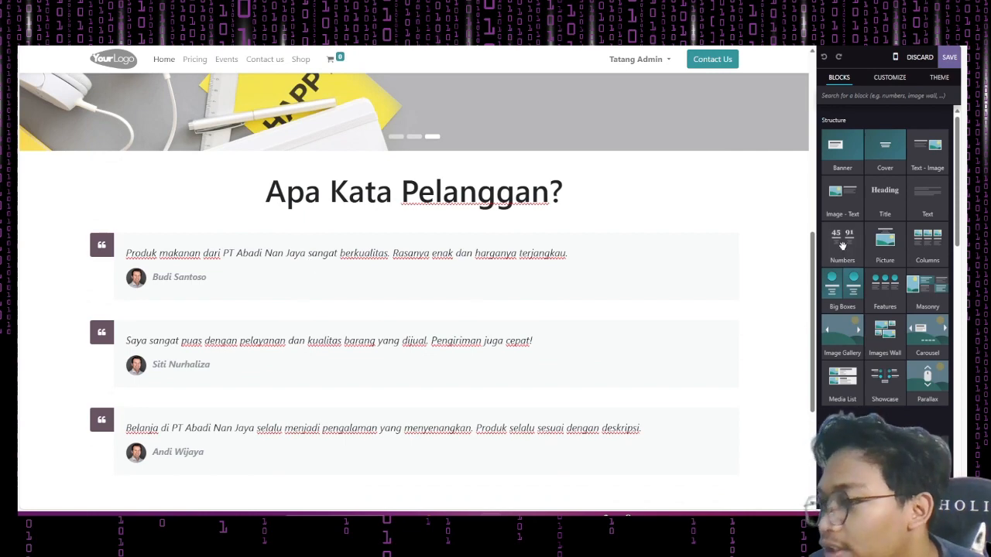
Step: Look through the available building blocks from Structure down to Inner content, and return to the Structure group
{"action": "scroll", "coordinate": [844, 243], "scroll_direction": "down", "scroll_amount": 3}
{"action": "scroll", "coordinate": [844, 243], "scroll_direction": "down", "scroll_amount": 2}
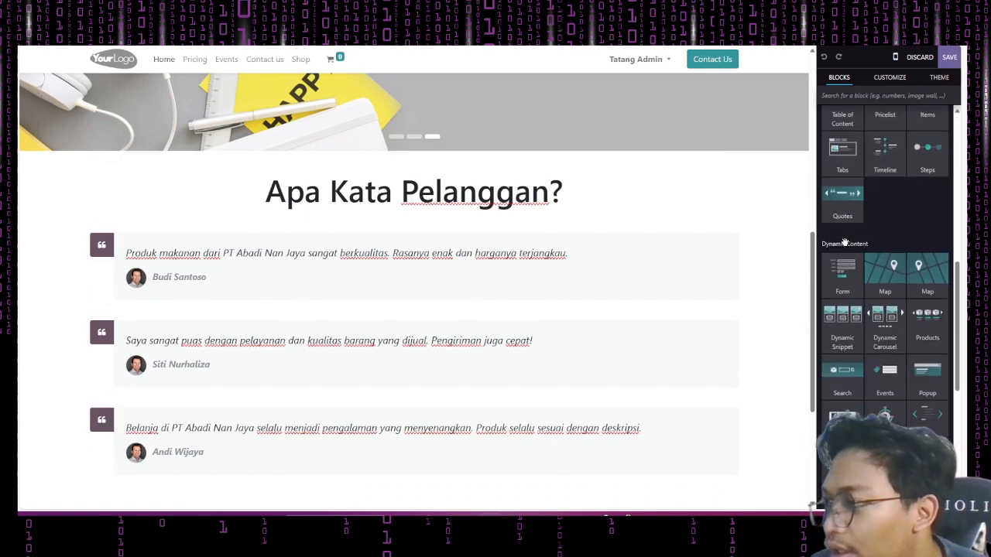
{"action": "scroll", "coordinate": [844, 242], "scroll_direction": "down", "scroll_amount": 7}
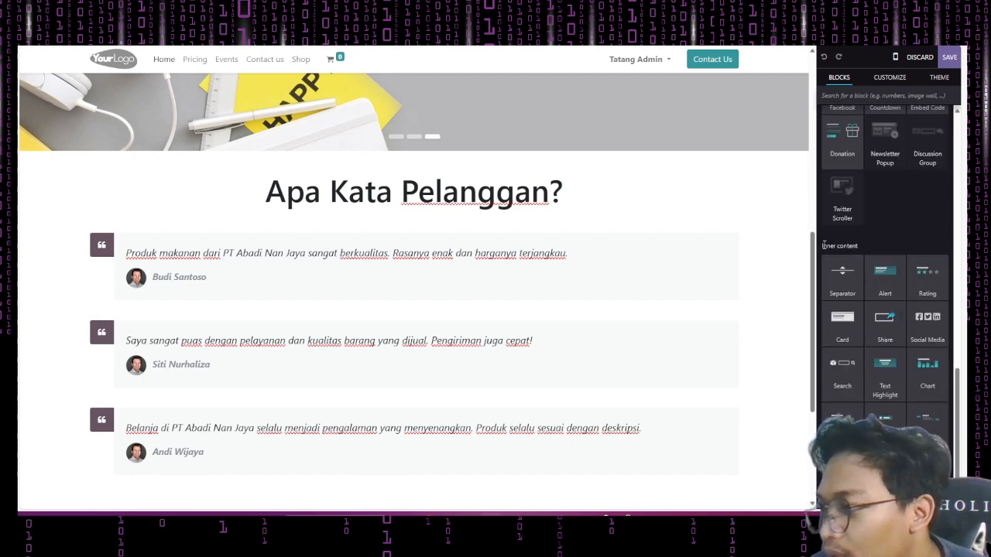
{"action": "left_click_drag", "start_coordinate": [823, 246], "coordinate": [874, 247]}
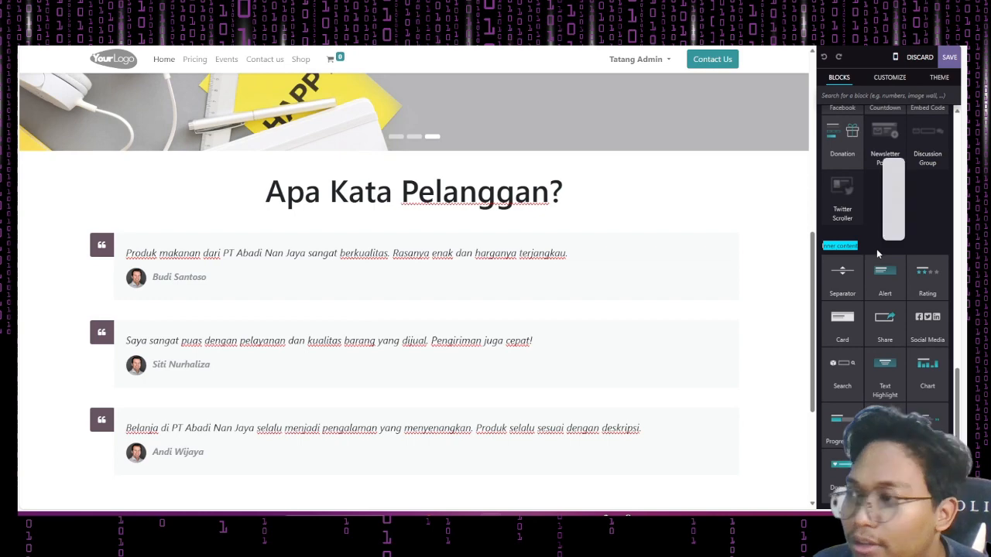
{"action": "scroll", "coordinate": [876, 255], "scroll_direction": "up", "scroll_amount": 8}
{"action": "scroll", "coordinate": [878, 280], "scroll_direction": "up", "scroll_amount": 3}
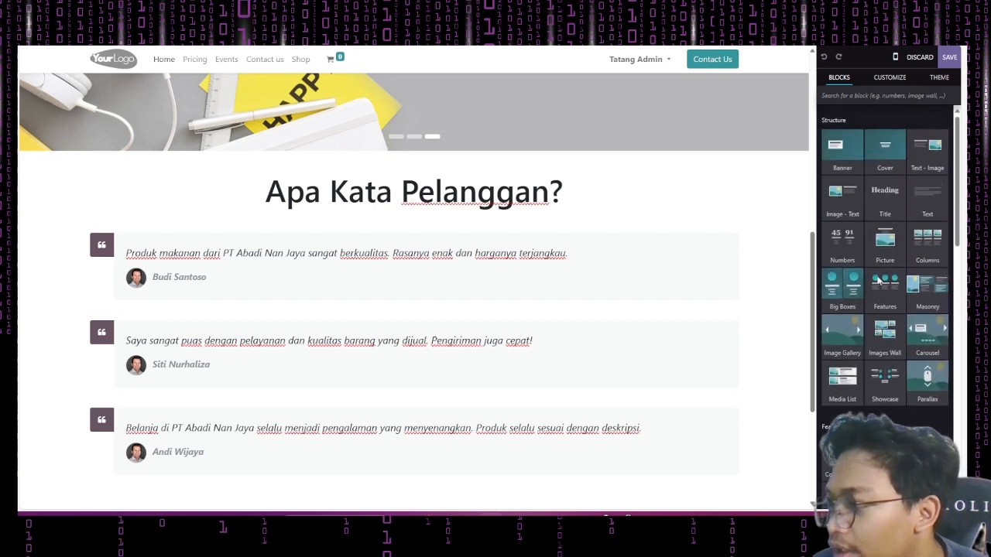
Step: Add a Text block between the "Apa Kata Pelanggan?" title and the customer quotes, and place a quote block between its paragraphs
{"action": "left_click_drag", "start_coordinate": [848, 124], "coordinate": [820, 124]}
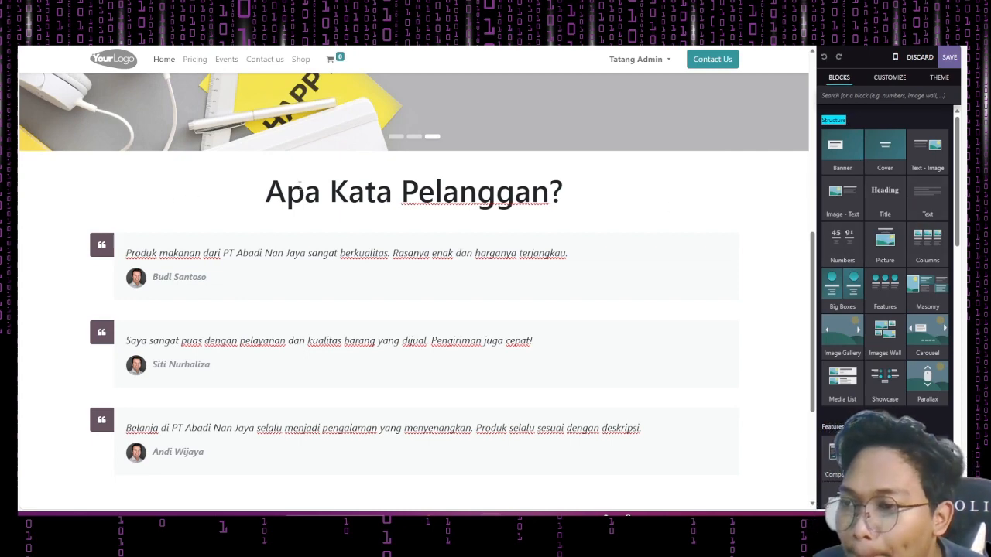
{"action": "left_click_drag", "start_coordinate": [926, 200], "coordinate": [390, 225]}
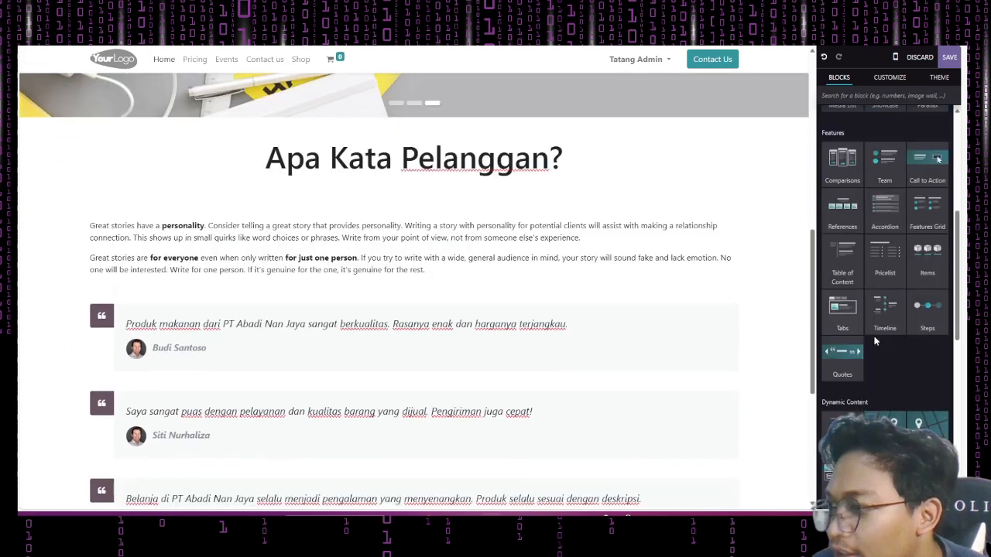
{"action": "scroll", "coordinate": [877, 368], "scroll_direction": "down", "scroll_amount": 10}
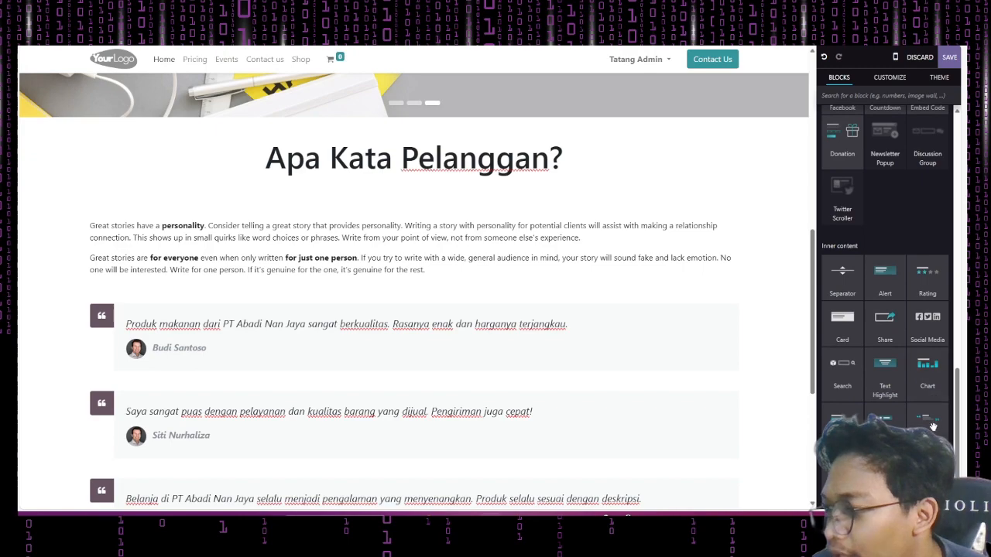
{"action": "left_click_drag", "start_coordinate": [931, 418], "coordinate": [284, 255]}
{"action": "scroll", "coordinate": [283, 256], "scroll_direction": "down", "scroll_amount": 1}
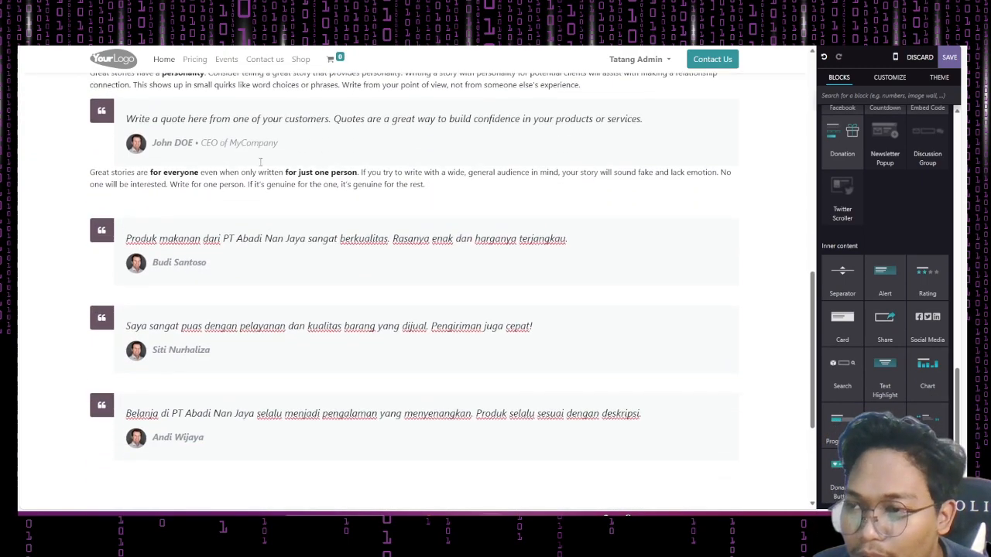
Step: Delete the added quote and the placeholder Text block below the "Apa Kata Pelanggan?" title
{"action": "scroll", "coordinate": [267, 178], "scroll_direction": "up", "scroll_amount": 2}
{"action": "left_click", "coordinate": [289, 213]}
{"action": "left_click", "coordinate": [419, 192]}
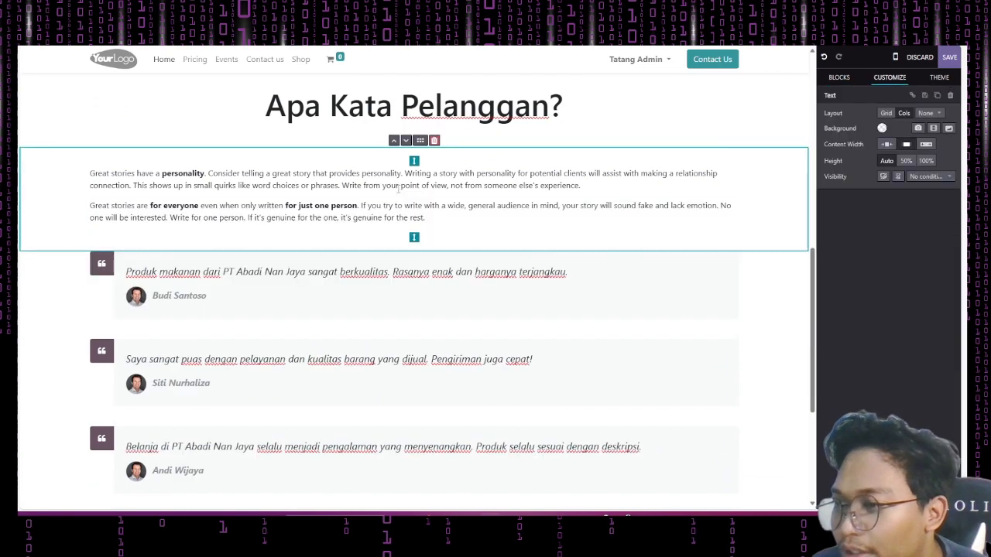
{"action": "left_click", "coordinate": [435, 143]}
Step: Check the home page from the customer reviews up to the banner and save it
{"action": "scroll", "coordinate": [379, 175], "scroll_direction": "up", "scroll_amount": 3}
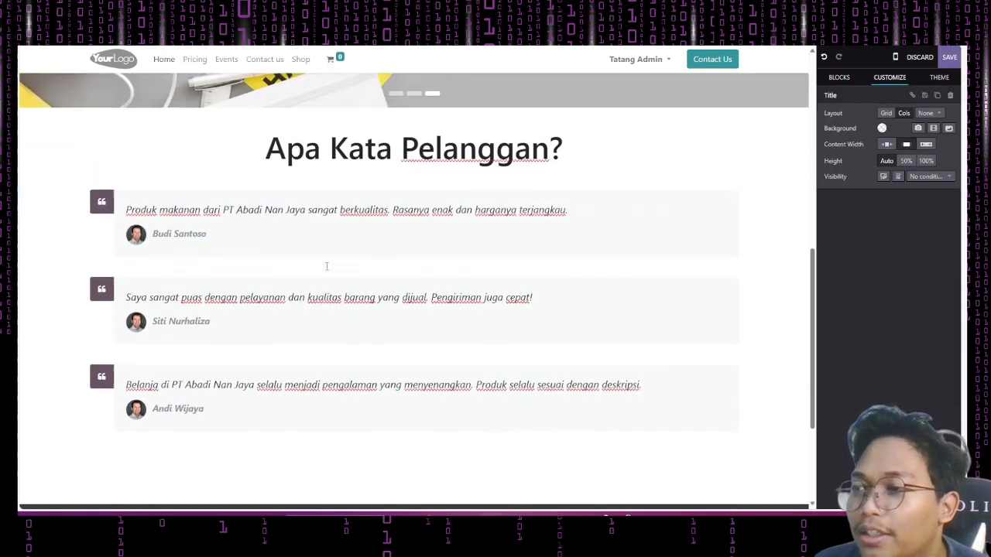
{"action": "scroll", "coordinate": [342, 256], "scroll_direction": "down", "scroll_amount": 2}
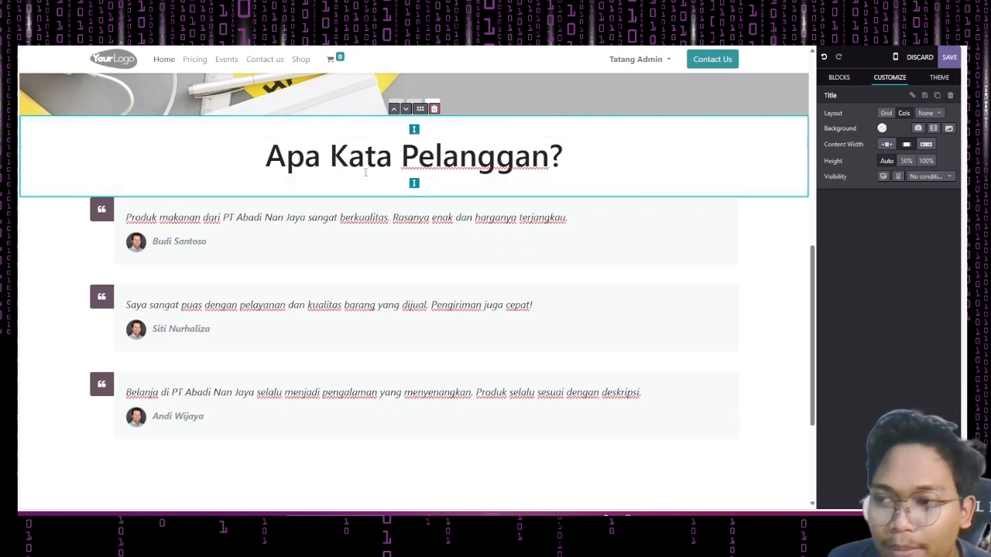
{"action": "mouse_move", "coordinate": [414, 192]}
{"action": "left_mouse_down"}
{"action": "mouse_move", "coordinate": [413, 274]}
{"action": "mouse_move", "coordinate": [414, 171]}
{"action": "mouse_move", "coordinate": [414, 195]}
{"action": "left_mouse_up"}
{"action": "scroll", "coordinate": [355, 256], "scroll_direction": "up", "scroll_amount": 6}
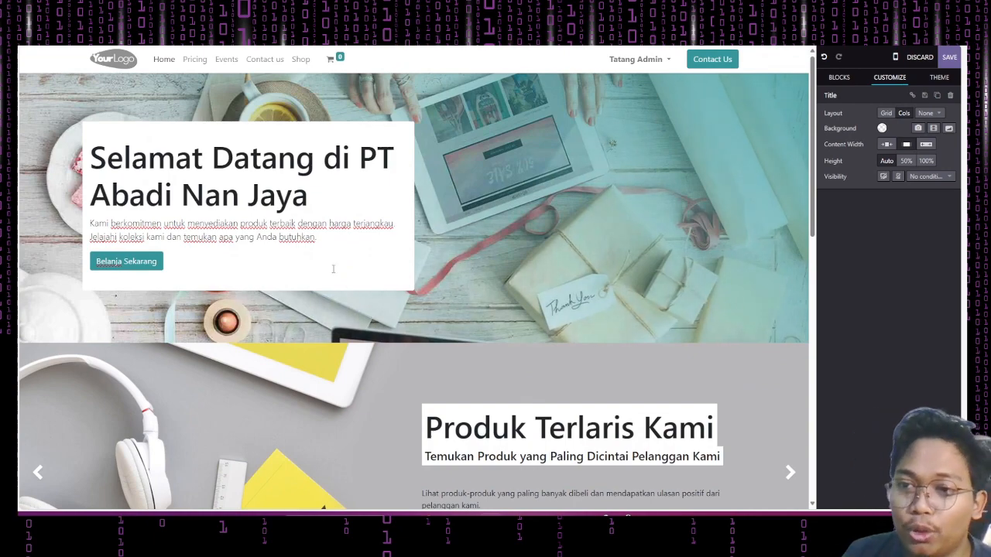
{"action": "left_click", "coordinate": [948, 57]}
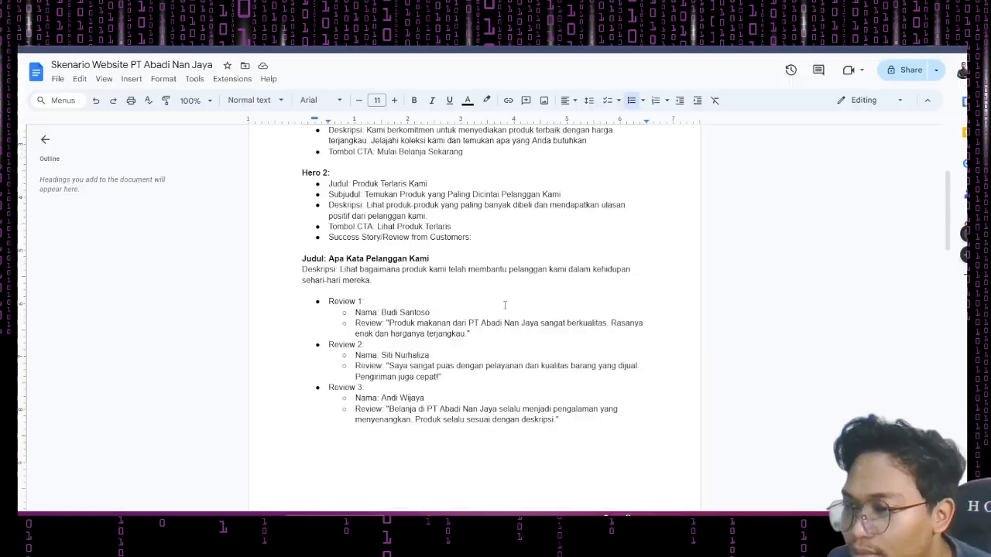
Step: Read the Pricing section of the scenario document in Google Docs, and switch back to Odoo to view the website's Pricing page
{"action": "scroll", "coordinate": [505, 305], "scroll_direction": "down", "scroll_amount": 9}
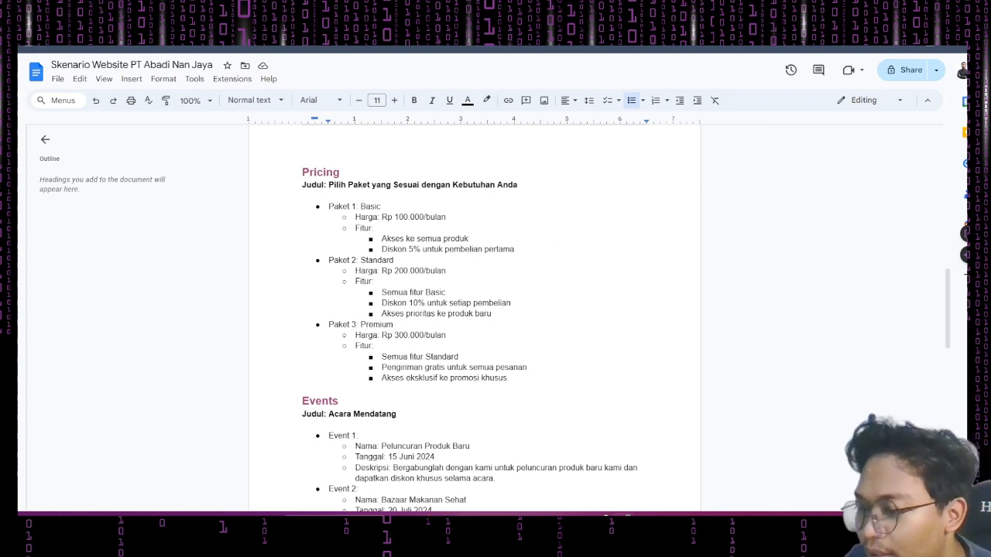
{"action": "key", "text": "alt+Tab"}
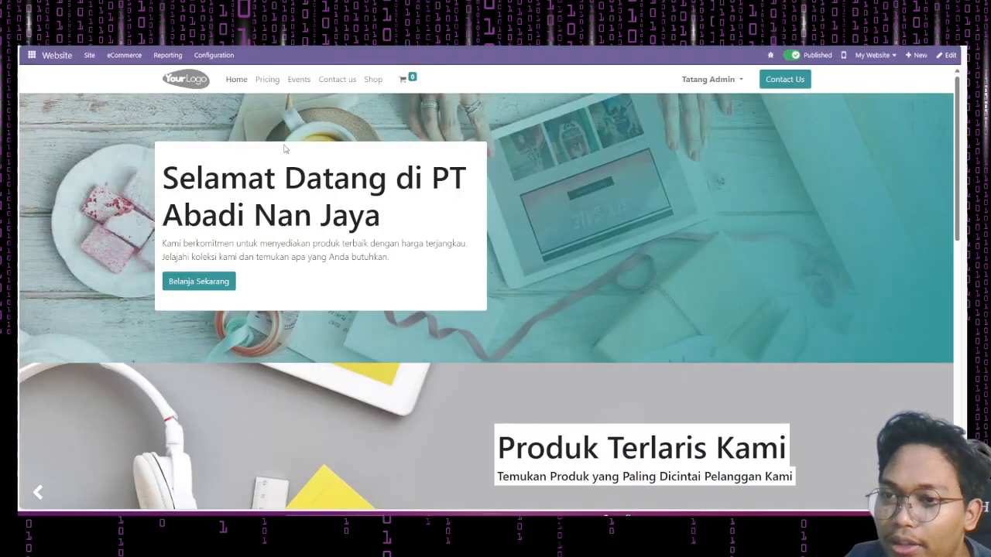
{"action": "left_click", "coordinate": [269, 86]}
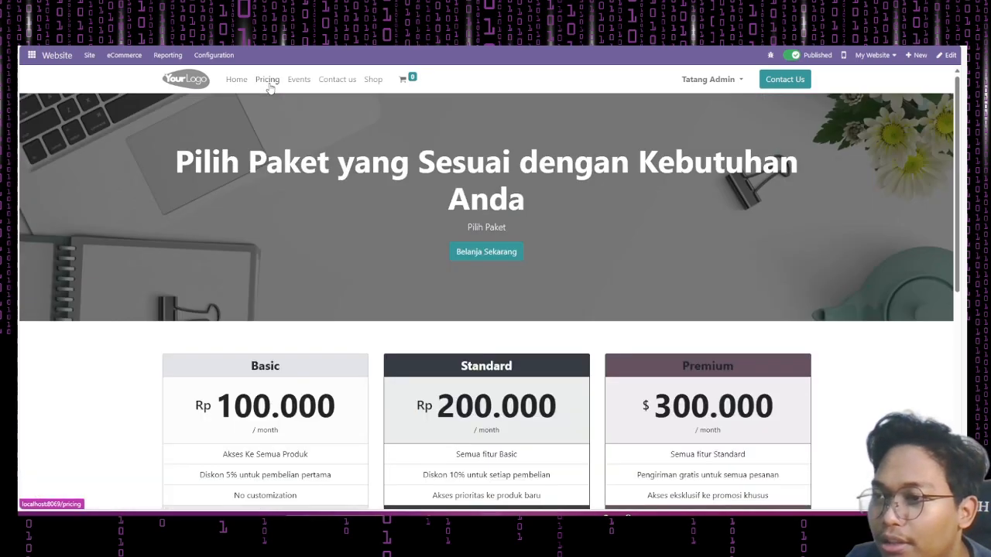
{"action": "left_click", "coordinate": [237, 80]}
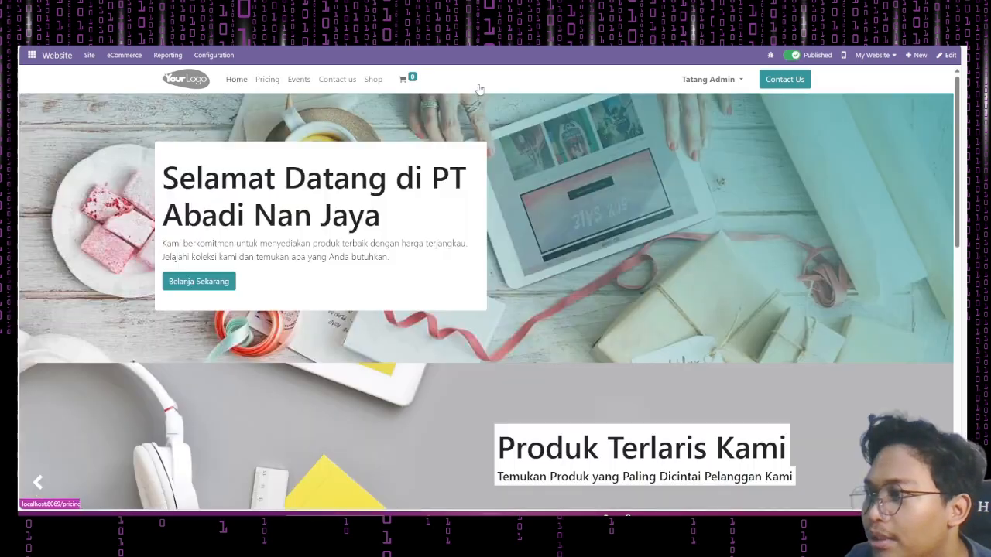
Step: View the content types that can be created, and review the website's navigation entries in the Menu Editor
{"action": "left_click", "coordinate": [921, 58]}
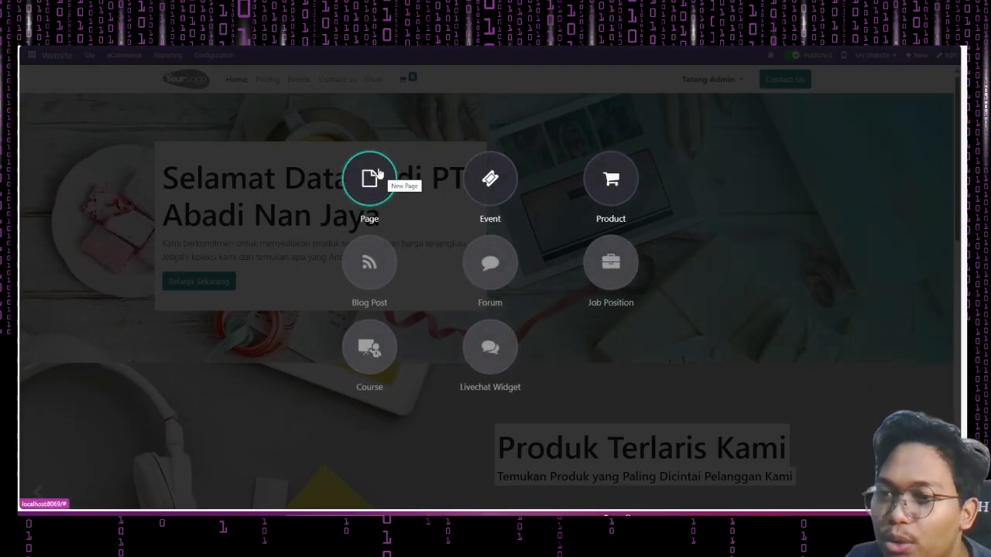
{"action": "left_click", "coordinate": [233, 169]}
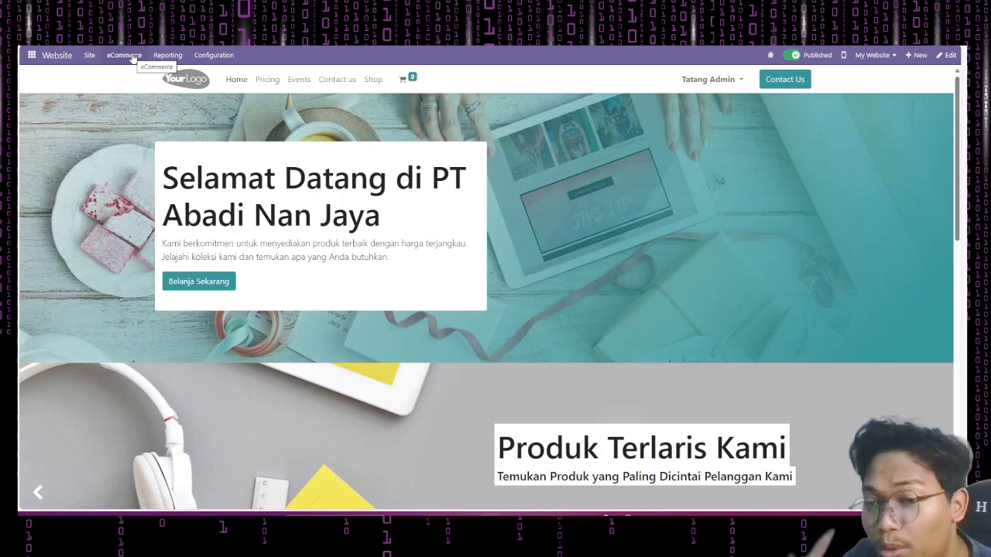
{"action": "left_click", "coordinate": [87, 56]}
{"action": "left_click", "coordinate": [106, 88]}
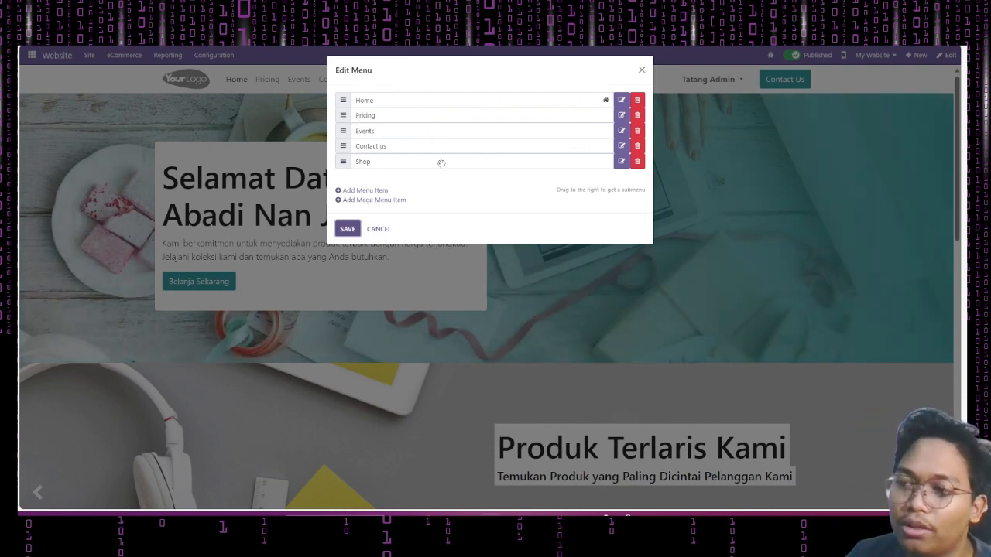
{"action": "mouse_move", "coordinate": [387, 116]}
{"action": "left_mouse_down"}
{"action": "mouse_move", "coordinate": [387, 101]}
{"action": "mouse_move", "coordinate": [381, 116]}
{"action": "left_mouse_up"}
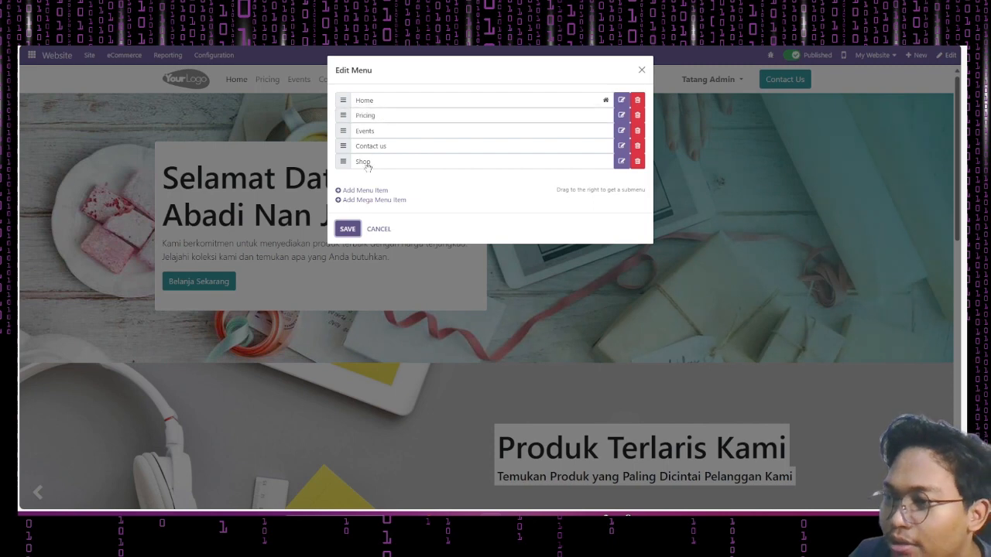
{"action": "left_click", "coordinate": [349, 229]}
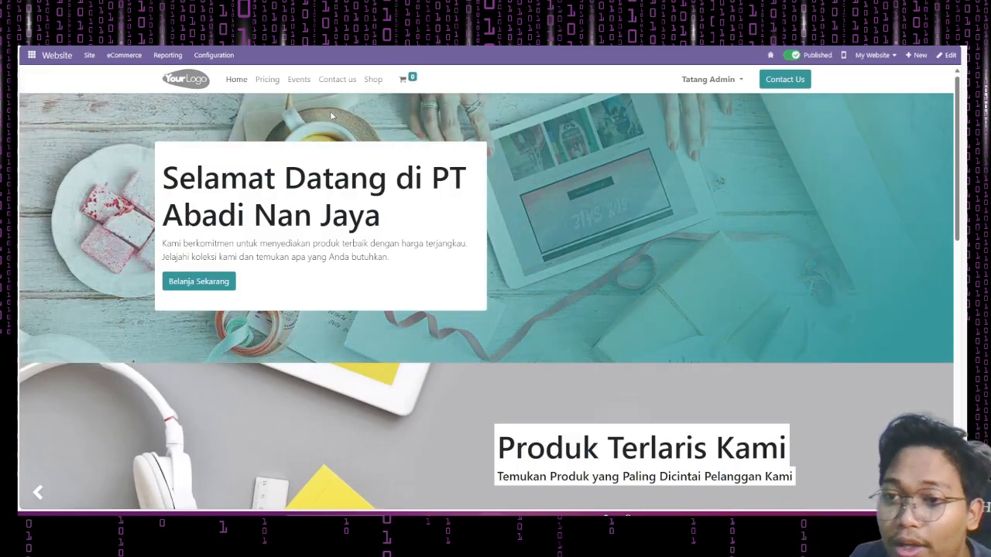
Step: Examine the menu records and URLs of My Website in the Website Menu list, and return to the homepage
{"action": "left_click", "coordinate": [90, 56]}
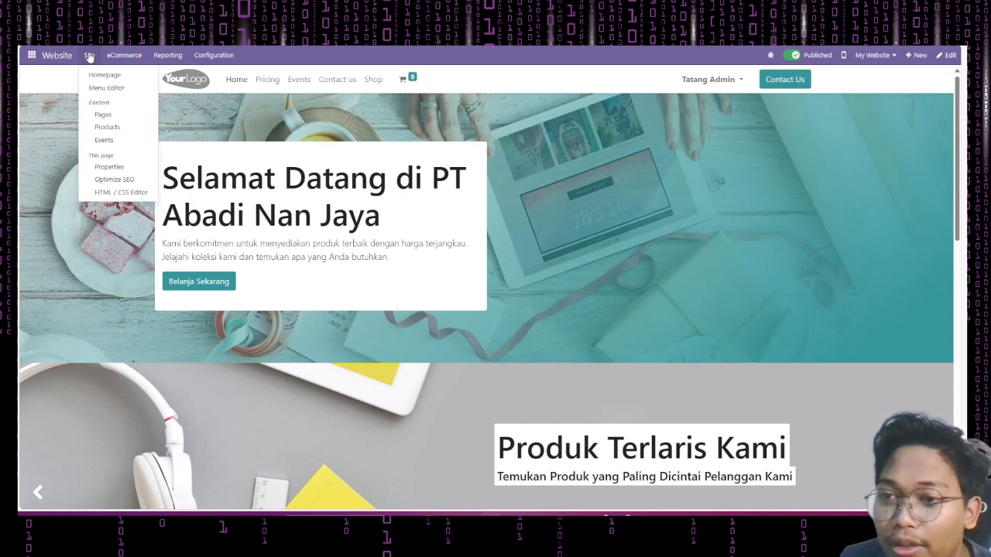
{"action": "left_click", "coordinate": [103, 88]}
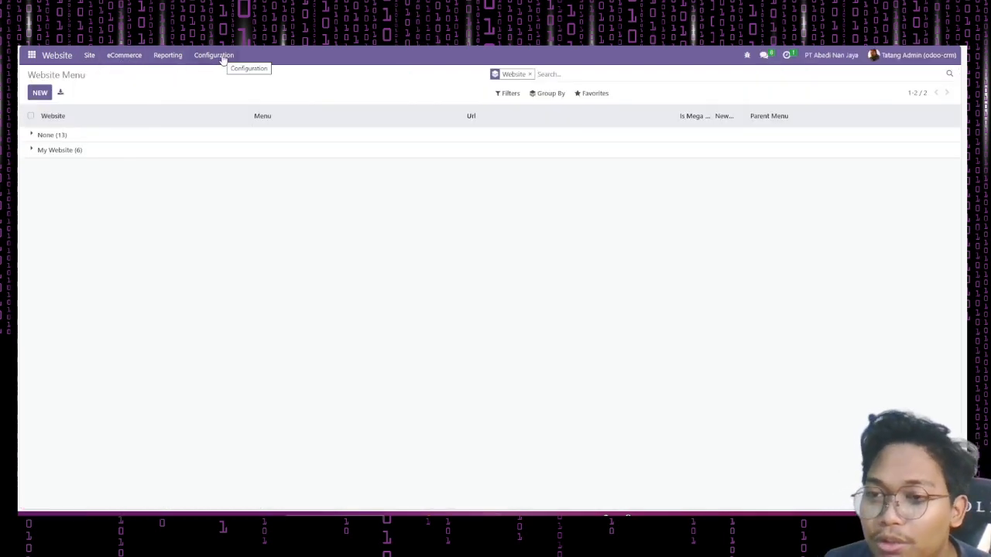
{"action": "left_click", "coordinate": [34, 151]}
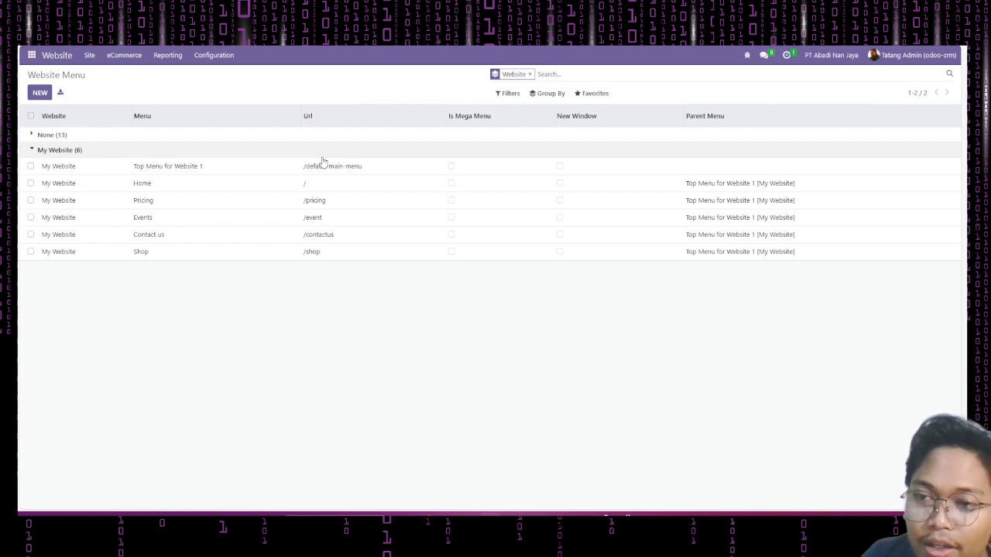
{"action": "left_click", "coordinate": [89, 55]}
{"action": "left_click", "coordinate": [103, 75]}
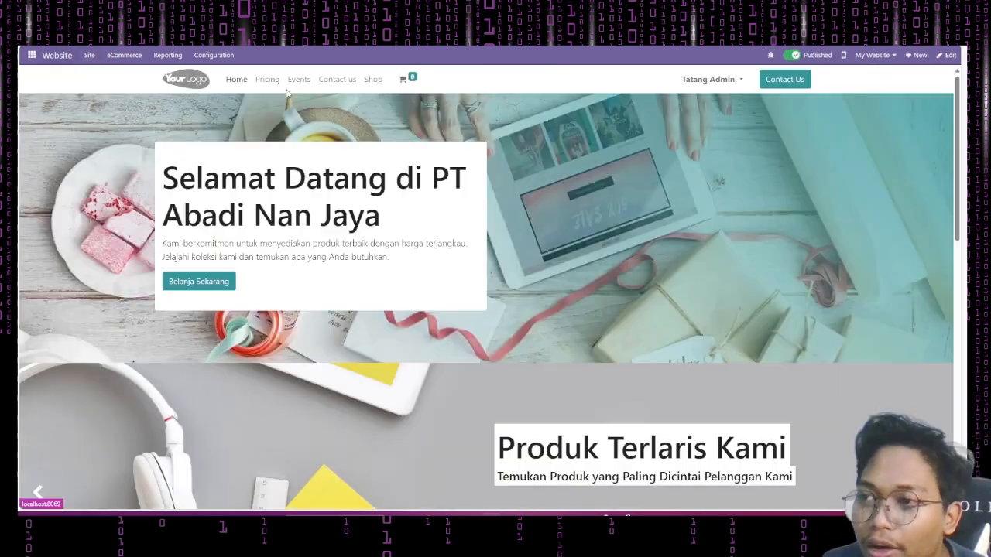
Step: Open the website's Pricing page for editing
{"action": "left_click", "coordinate": [270, 80]}
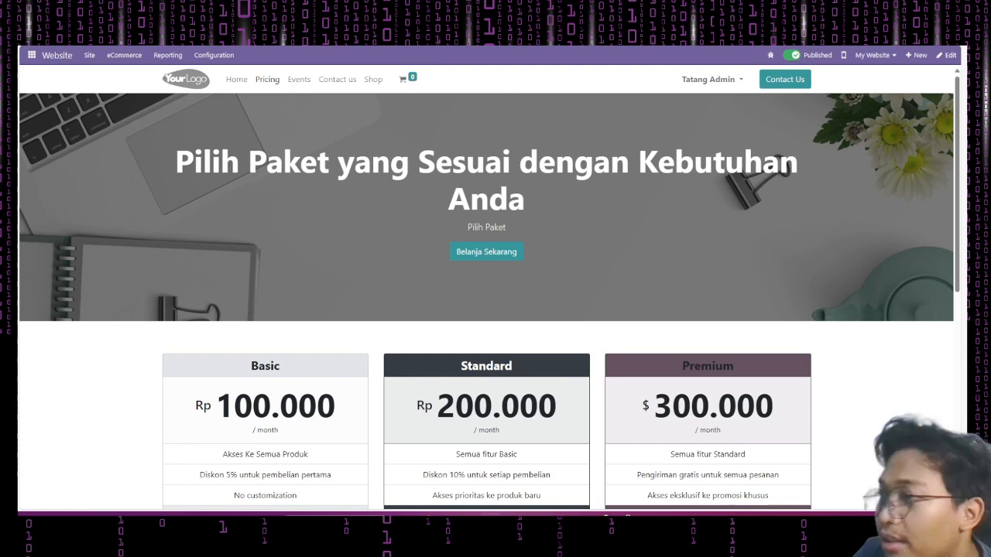
{"action": "left_click", "coordinate": [949, 54]}
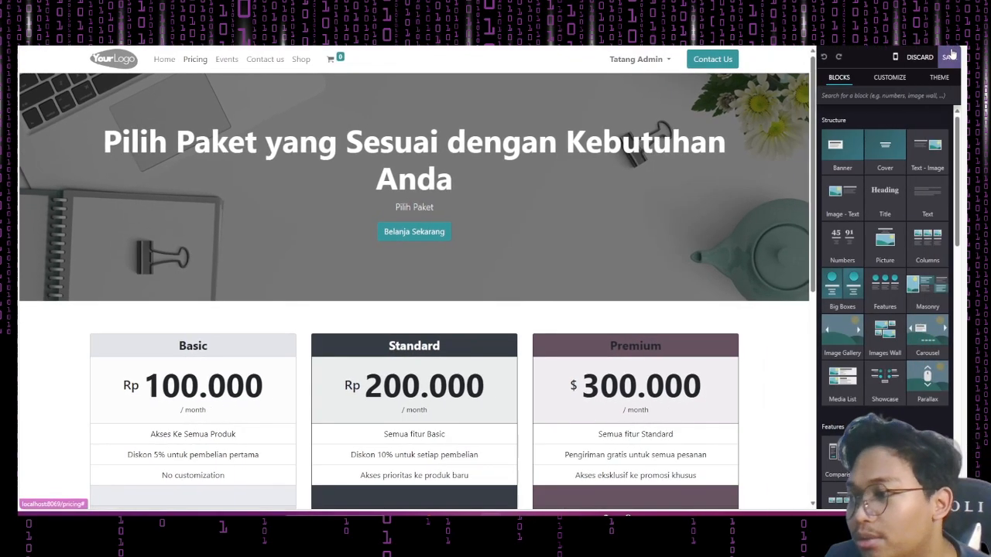
Step: Try a Cover block below the "Pilih Paket yang Sesuai dengan Kebutuhan Anda" section, and remove it
{"action": "left_click_drag", "start_coordinate": [887, 156], "coordinate": [430, 182]}
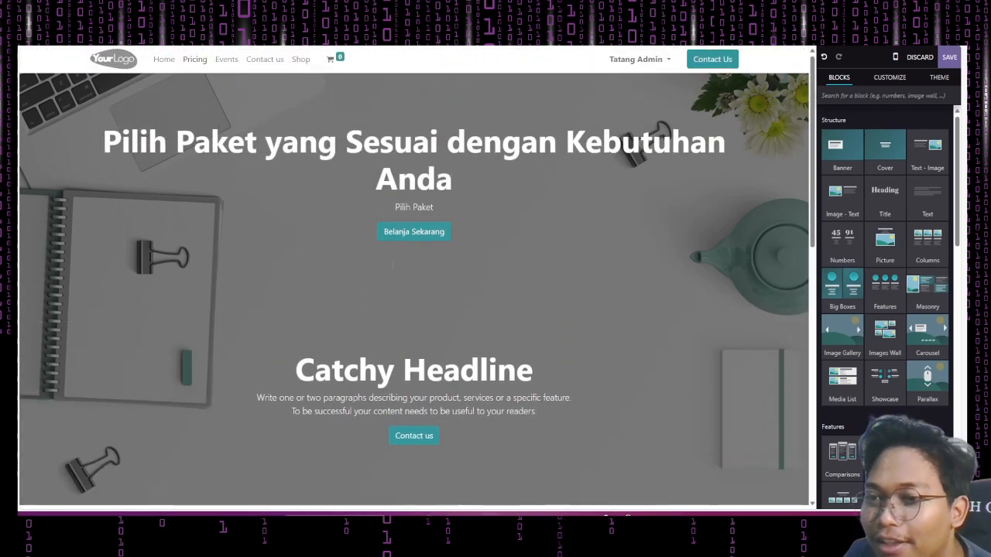
{"action": "left_click", "coordinate": [430, 361]}
{"action": "left_click", "coordinate": [434, 296]}
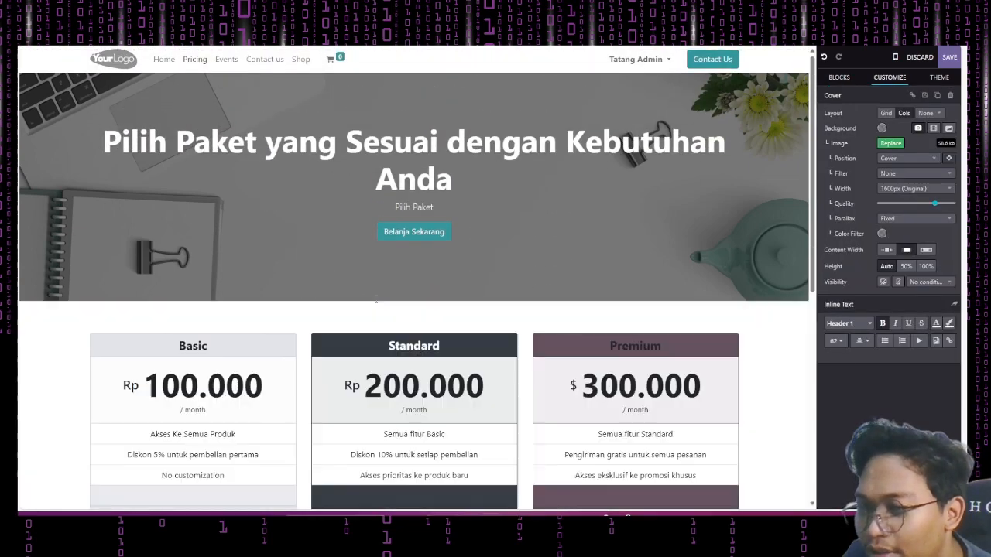
Step: Insert a Comparisons block between the existing pricing tables and the "Our References" section
{"action": "scroll", "coordinate": [619, 282], "scroll_direction": "down", "scroll_amount": 5}
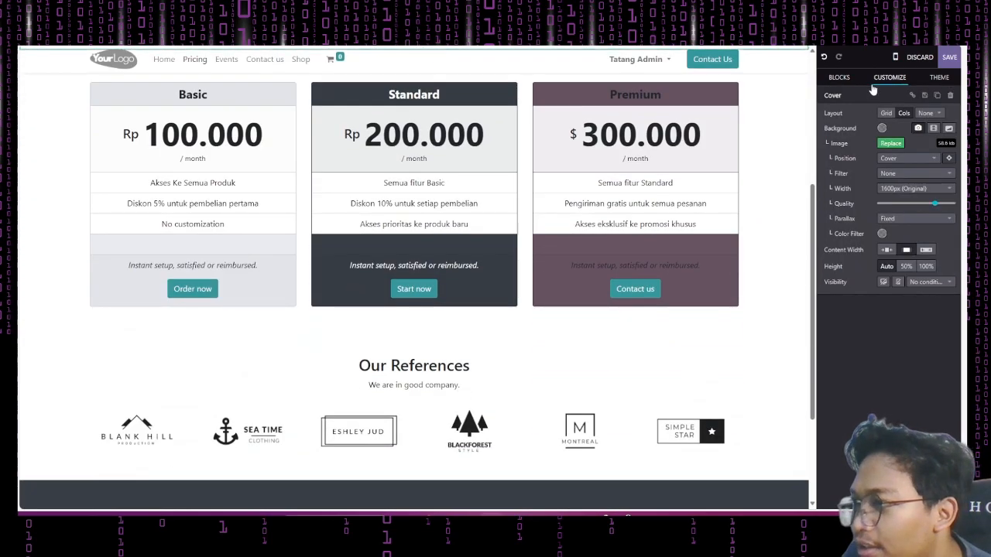
{"action": "left_click", "coordinate": [849, 79]}
{"action": "scroll", "coordinate": [878, 247], "scroll_direction": "down", "scroll_amount": 3}
{"action": "left_click_drag", "start_coordinate": [842, 302], "coordinate": [464, 321]}
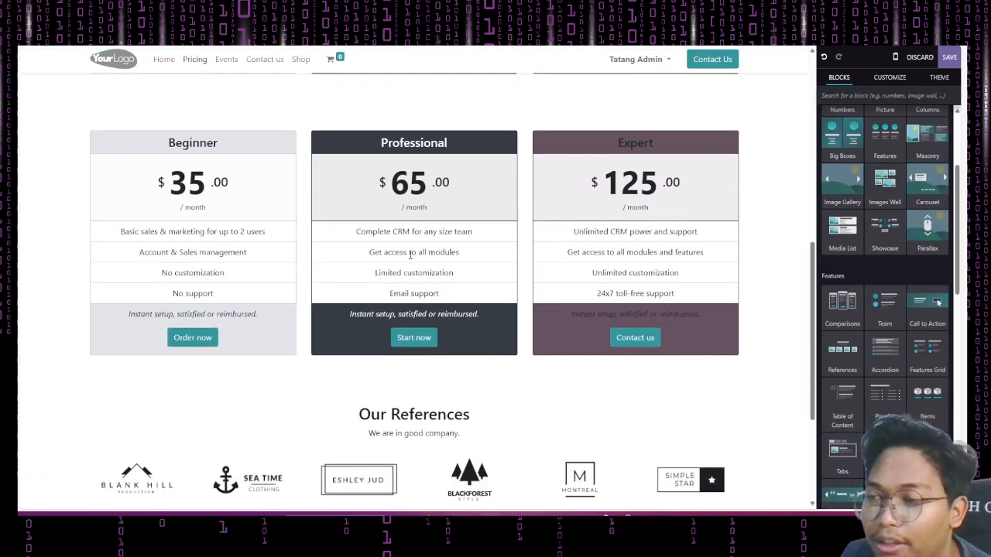
Step: Delete the Professional box and the rest of the newly added Comparisons block
{"action": "left_click", "coordinate": [410, 254]}
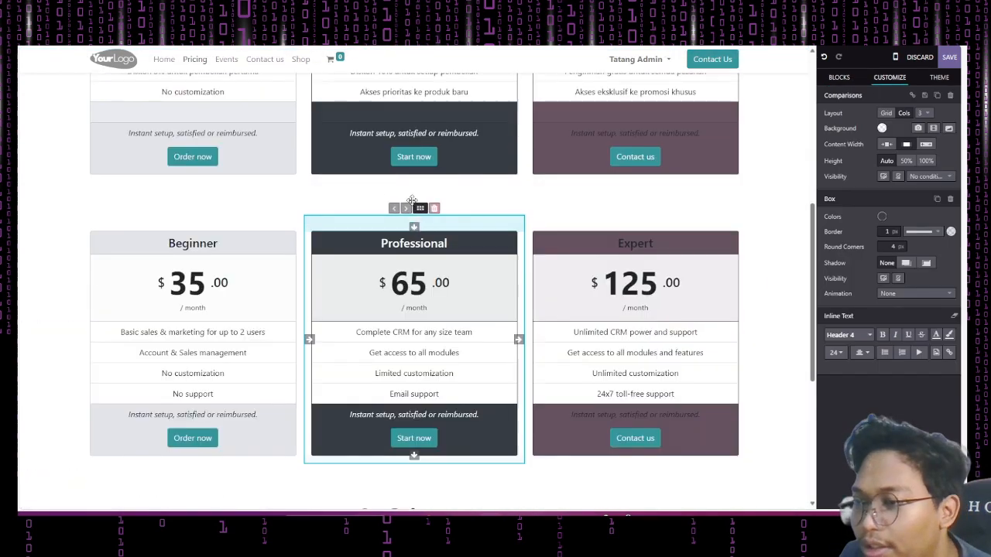
{"action": "left_click", "coordinate": [233, 219]}
{"action": "left_click", "coordinate": [311, 221]}
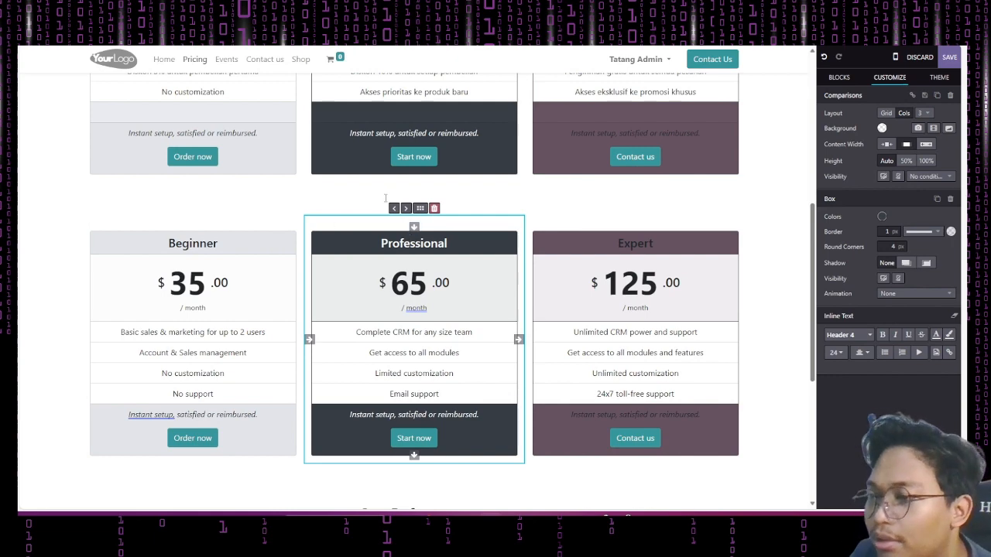
{"action": "left_click", "coordinate": [434, 209]}
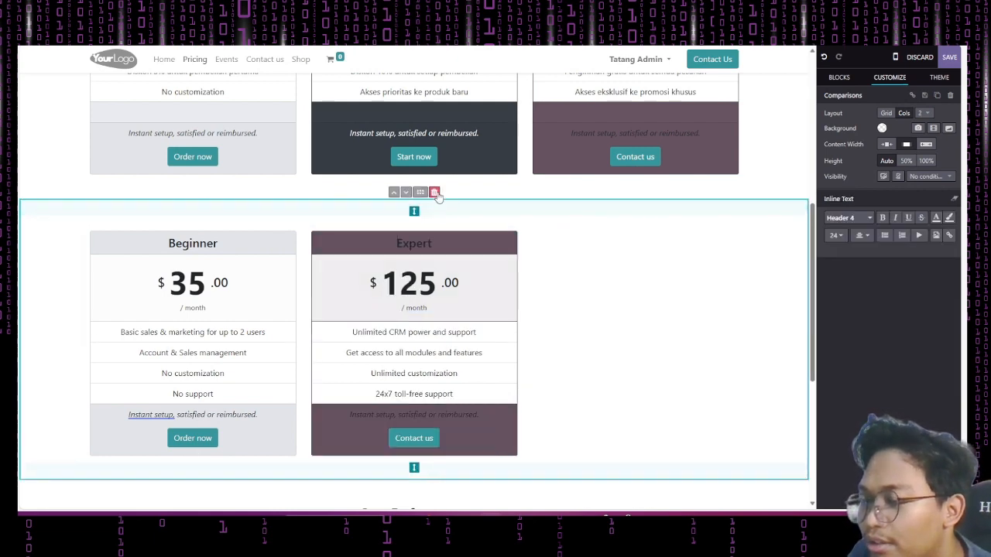
Step: Review the Basic, Standard and Premium pricing tables and the "Our References" logos on the Pricing page
{"action": "scroll", "coordinate": [443, 234], "scroll_direction": "up", "scroll_amount": 4}
{"action": "left_click", "coordinate": [239, 276]}
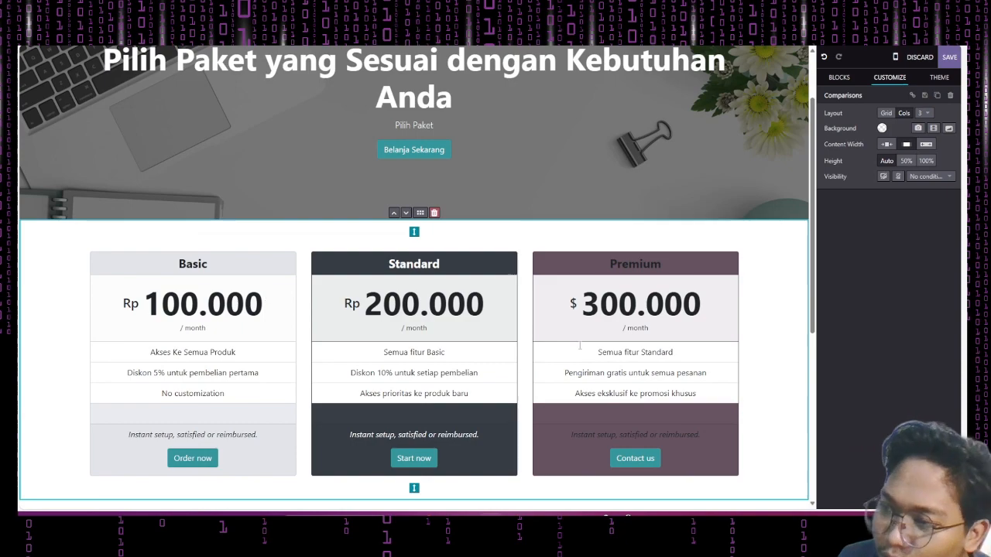
{"action": "scroll", "coordinate": [579, 346], "scroll_direction": "up", "scroll_amount": 1}
{"action": "scroll", "coordinate": [531, 276], "scroll_direction": "down", "scroll_amount": 4}
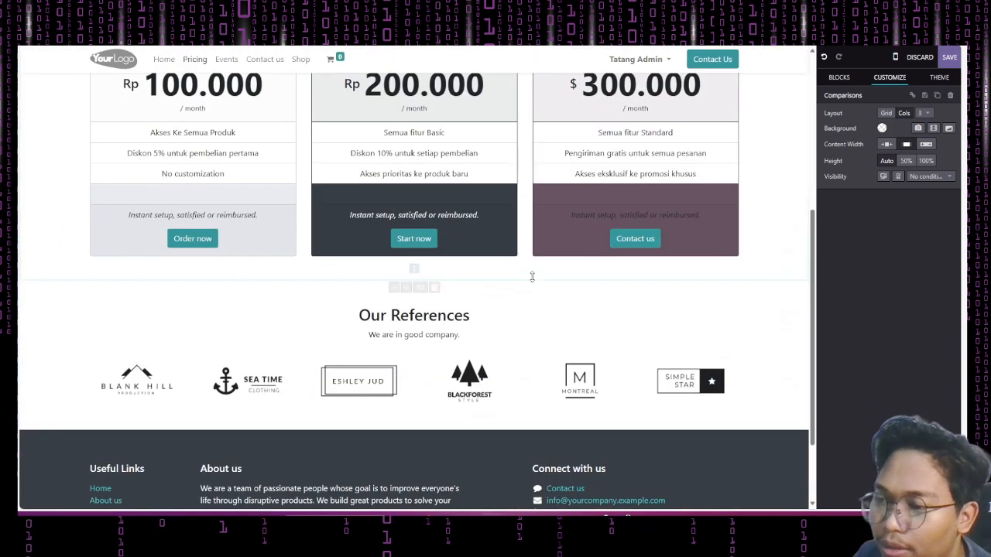
{"action": "scroll", "coordinate": [507, 294], "scroll_direction": "up", "scroll_amount": 3}
{"action": "scroll", "coordinate": [375, 310], "scroll_direction": "down", "scroll_amount": 4}
{"action": "left_click", "coordinate": [358, 331]}
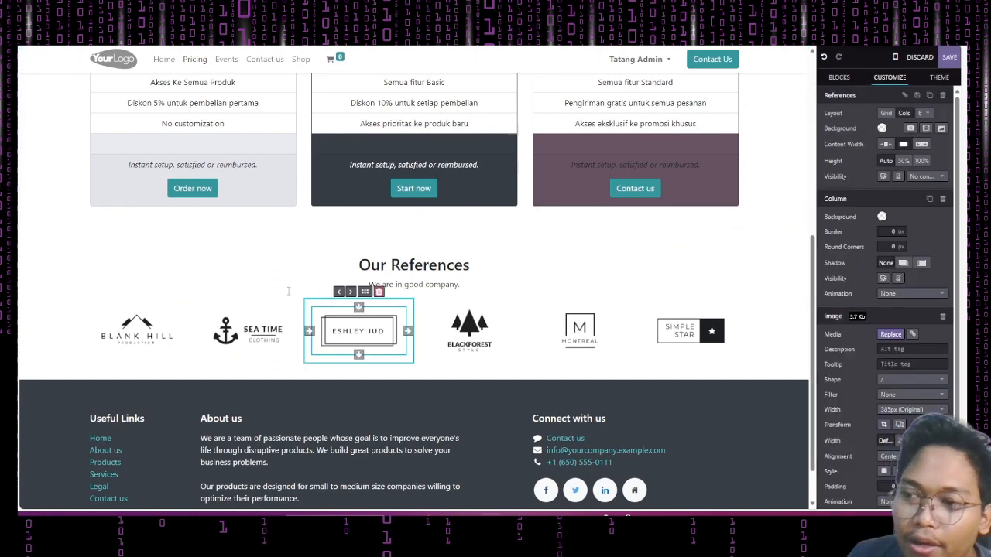
{"action": "triple_click", "coordinate": [283, 271]}
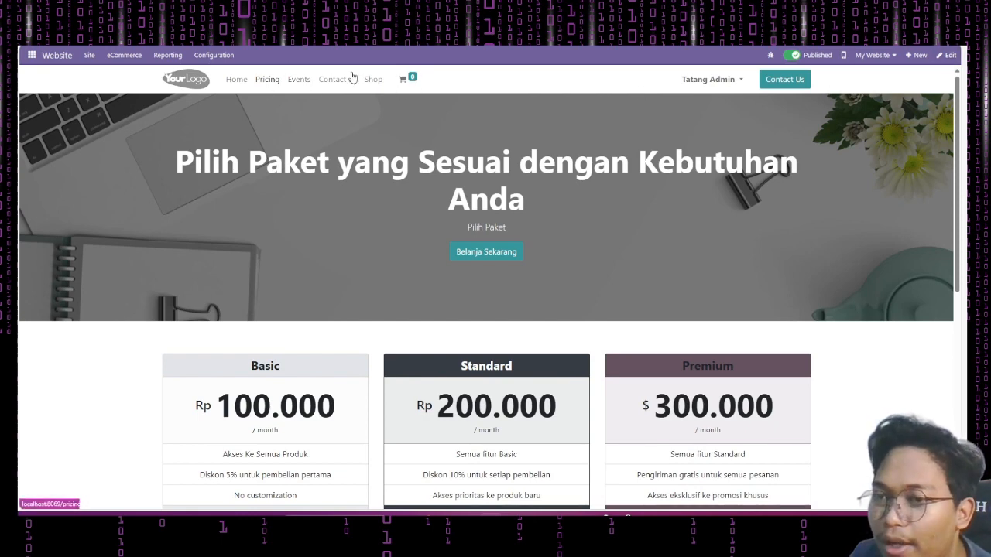
Step: Look over the types of new website content available and the entries in the site's menu editor, changing nothing
{"action": "left_click", "coordinate": [918, 55]}
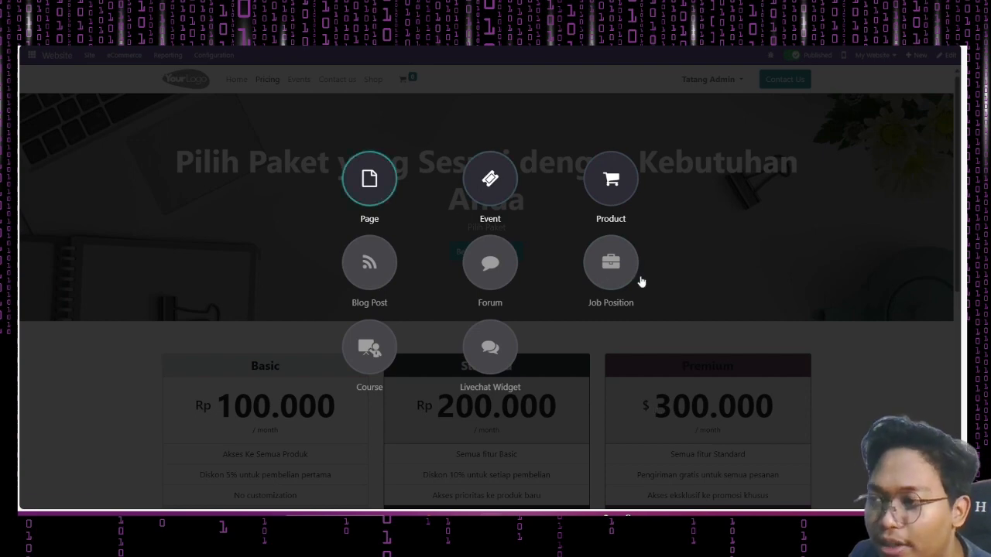
{"action": "left_click", "coordinate": [394, 142]}
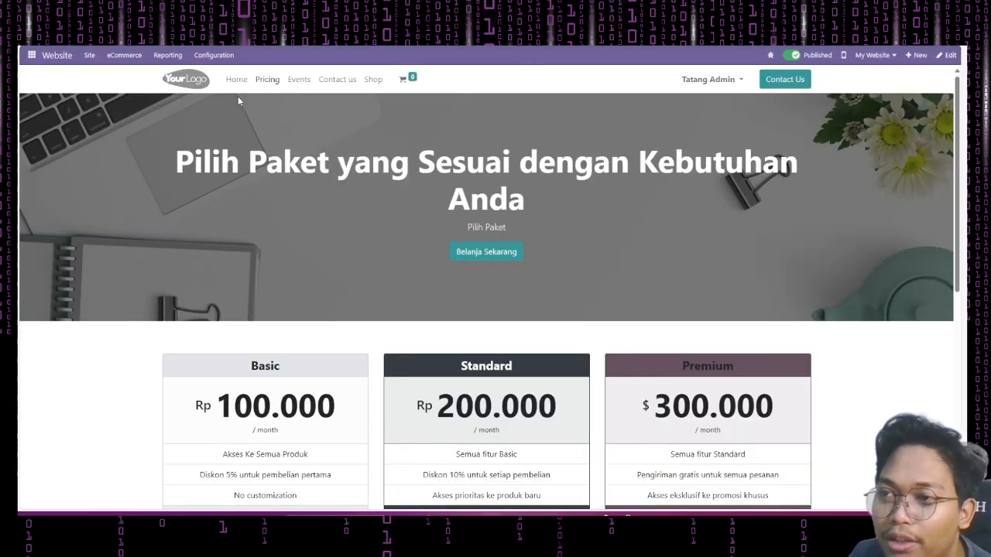
{"action": "left_click", "coordinate": [89, 55]}
{"action": "left_click", "coordinate": [102, 87]}
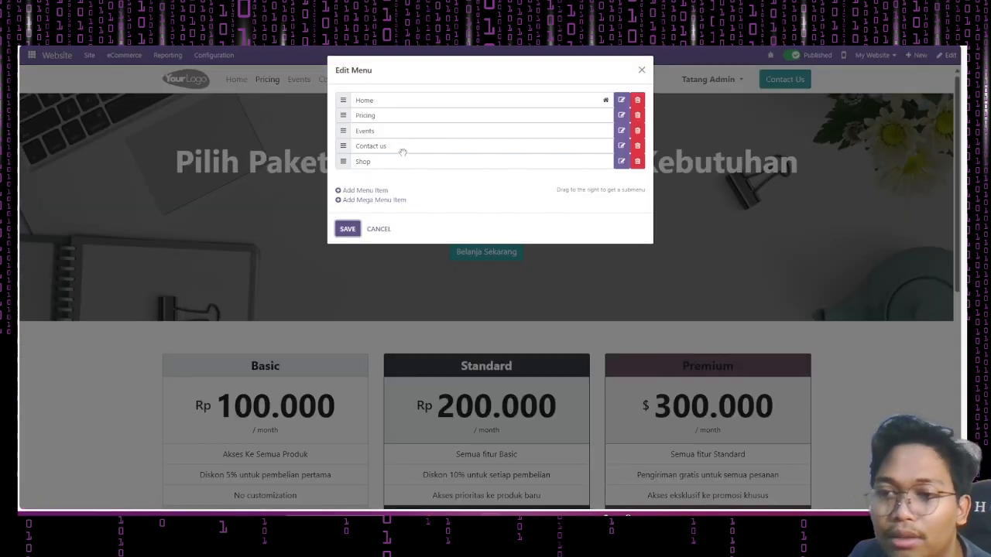
{"action": "left_click", "coordinate": [641, 70]}
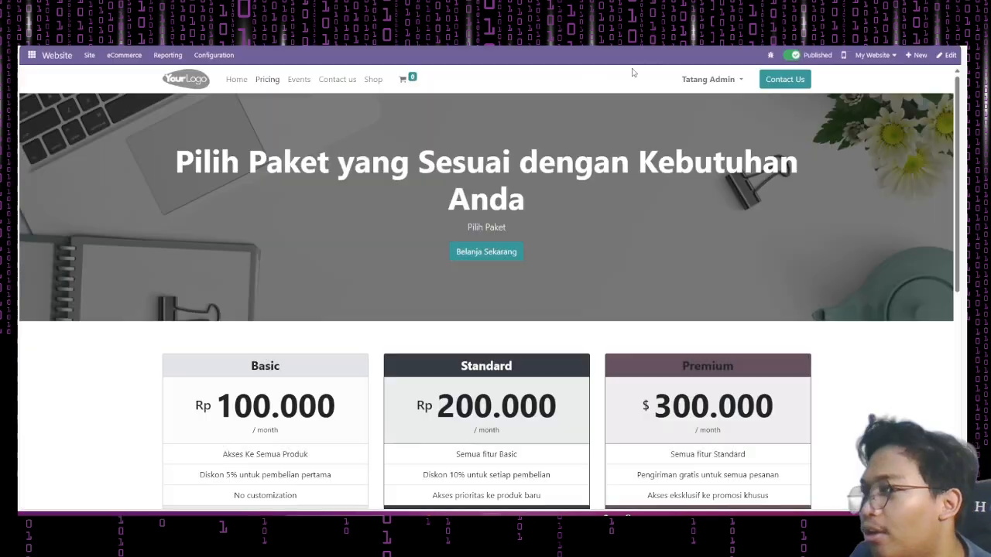
Step: Open the website's Events page and look through the listed events
{"action": "left_click", "coordinate": [299, 79]}
{"action": "scroll", "coordinate": [417, 310], "scroll_direction": "down", "scroll_amount": 3}
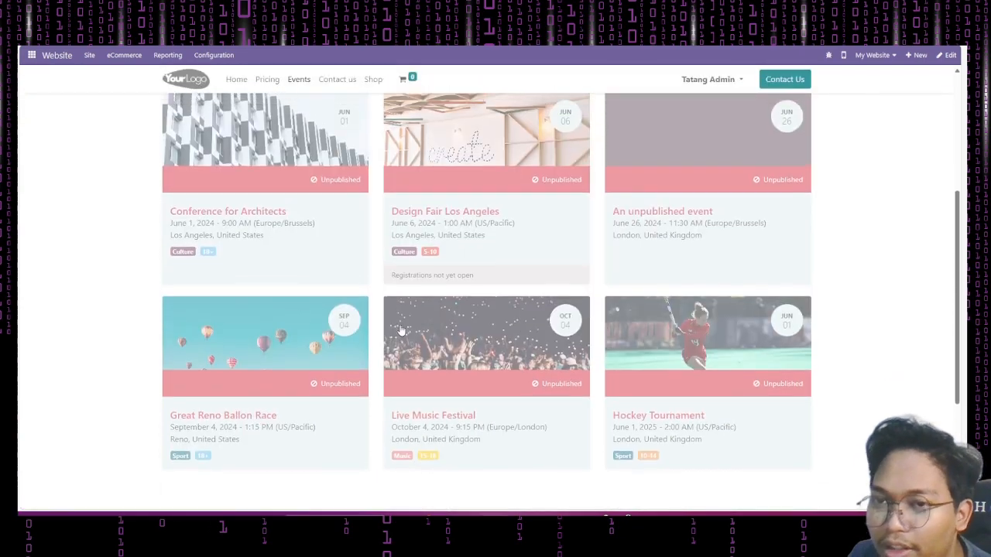
{"action": "scroll", "coordinate": [401, 329], "scroll_direction": "up", "scroll_amount": 3}
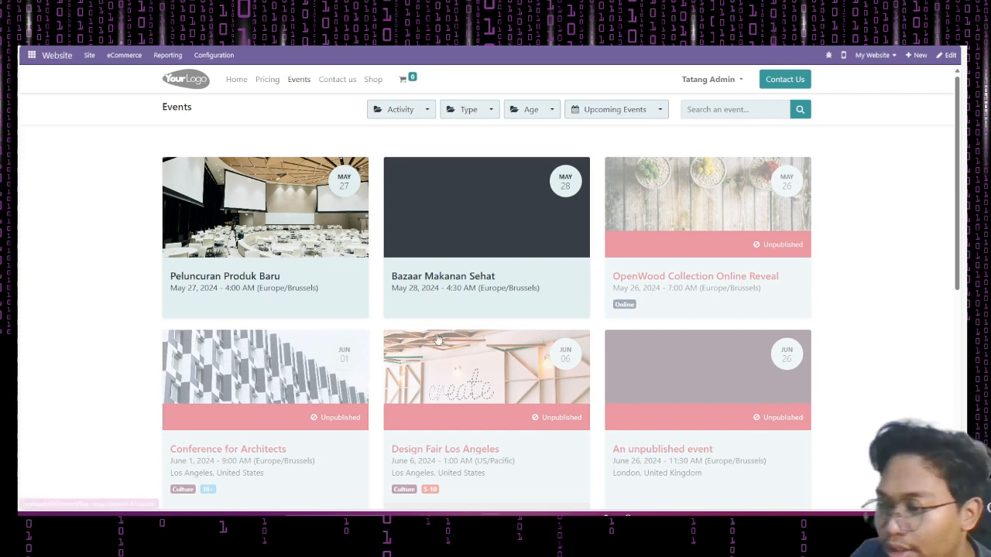
Step: Switch to the Skenario Website PT Abadi Nan Jaya document in Google Docs and read its Events section
{"action": "mouse_move", "coordinate": [623, 520]}
{"action": "left_click", "coordinate": [723, 473]}
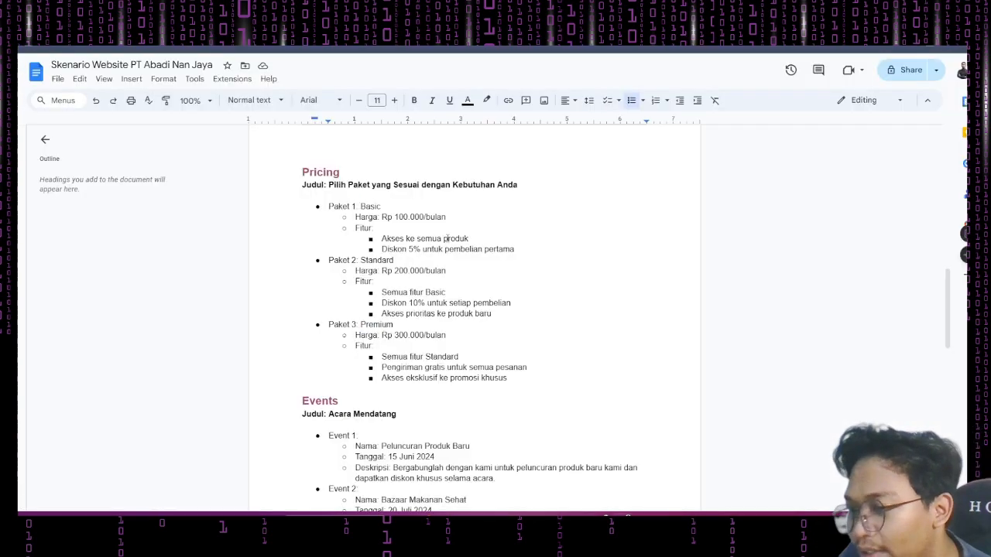
{"action": "scroll", "coordinate": [422, 239], "scroll_direction": "up", "scroll_amount": 1}
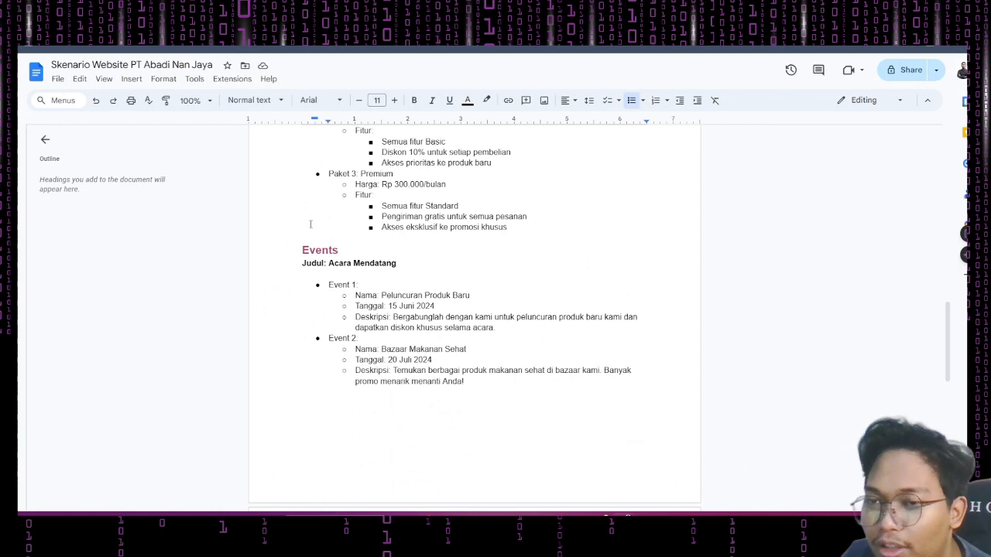
{"action": "scroll", "coordinate": [363, 276], "scroll_direction": "down", "scroll_amount": 3}
{"action": "scroll", "coordinate": [364, 275], "scroll_direction": "up", "scroll_amount": 2}
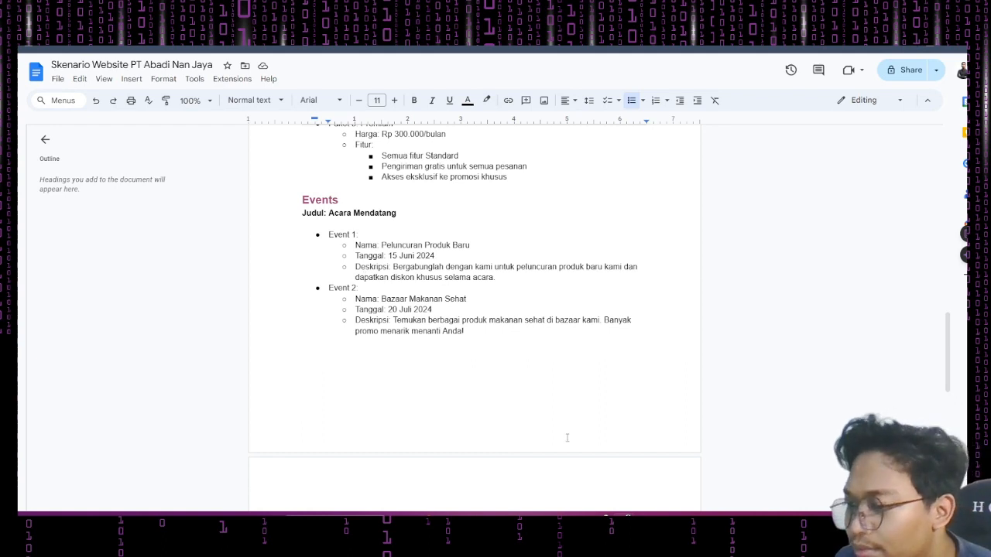
Step: Return to the Odoo website and compare the published and unpublished events on the Events page
{"action": "mouse_move", "coordinate": [490, 510]}
{"action": "left_click", "coordinate": [489, 469]}
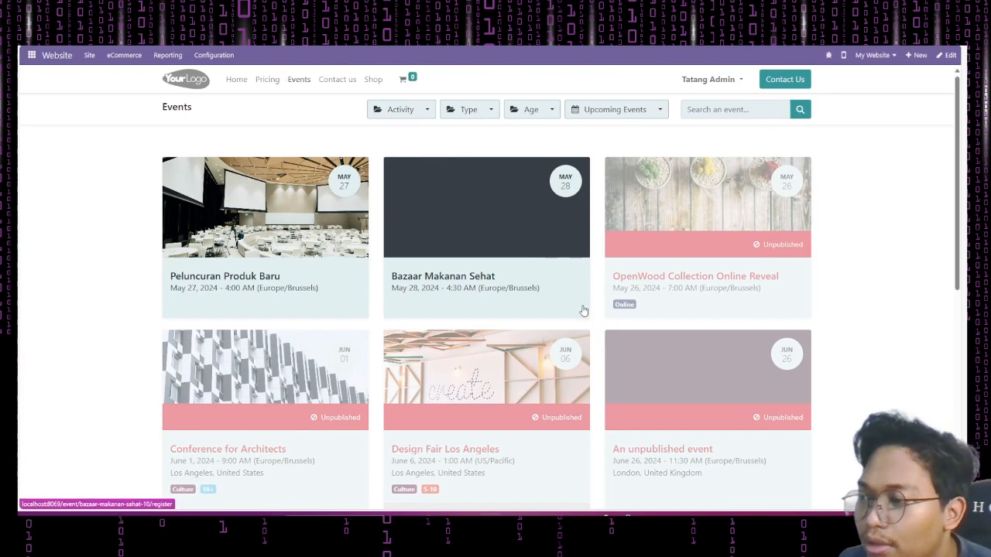
{"action": "scroll", "coordinate": [582, 309], "scroll_direction": "down", "scroll_amount": 2}
{"action": "scroll", "coordinate": [542, 286], "scroll_direction": "down", "scroll_amount": 1}
{"action": "scroll", "coordinate": [414, 224], "scroll_direction": "down", "scroll_amount": 3}
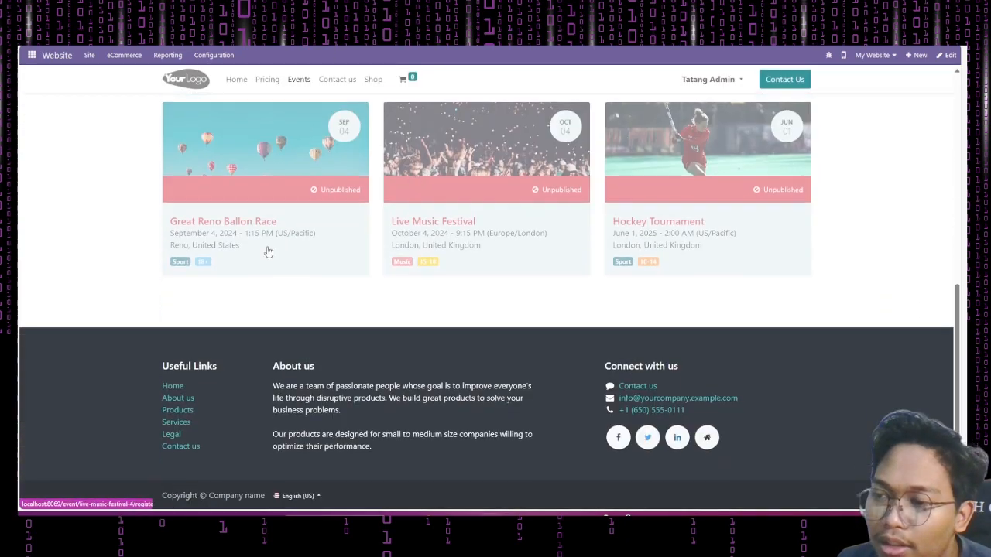
{"action": "scroll", "coordinate": [228, 266], "scroll_direction": "up", "scroll_amount": 3}
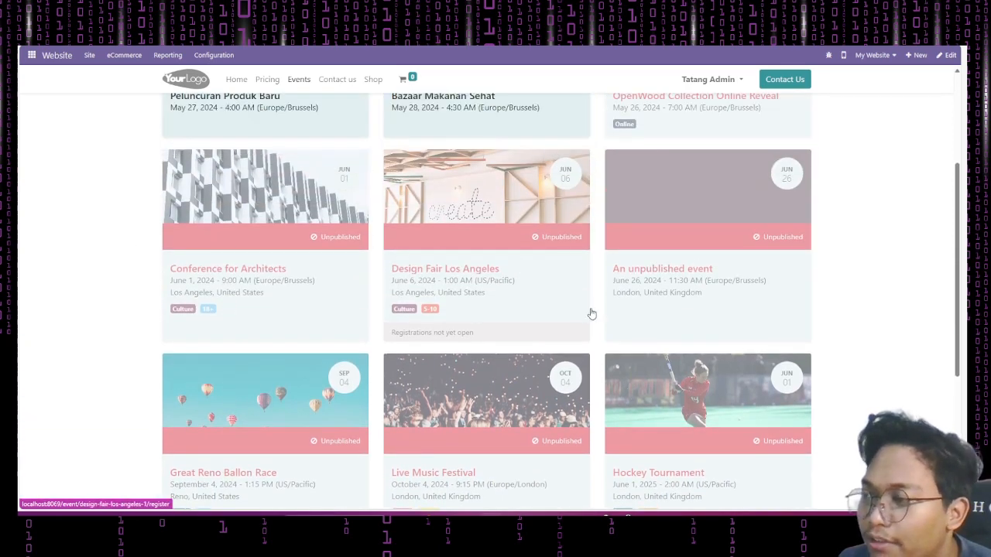
{"action": "scroll", "coordinate": [621, 277], "scroll_direction": "up", "scroll_amount": 2}
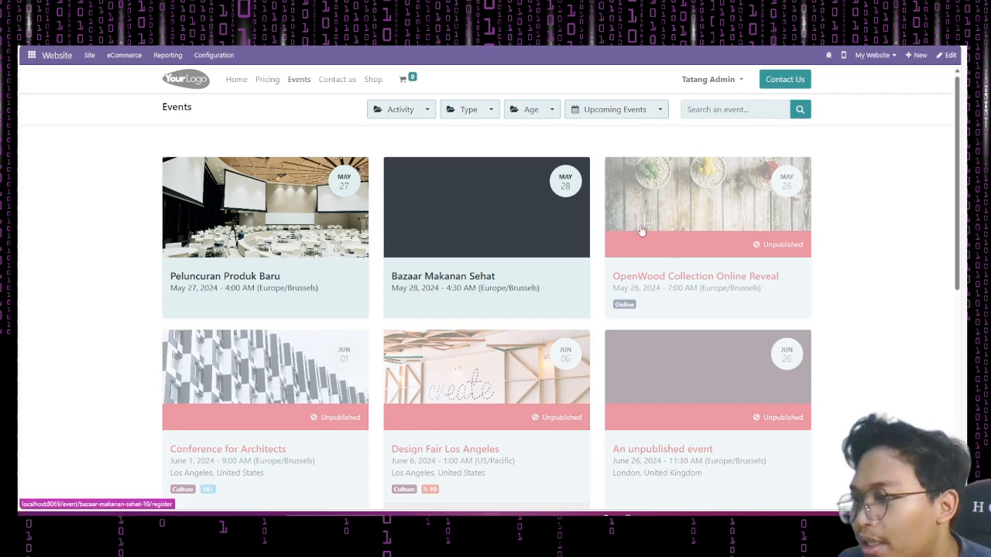
Step: Publish the OpenWood Collection Online Reveal event, and unpublish it again after checking the events list
{"action": "left_click", "coordinate": [668, 228]}
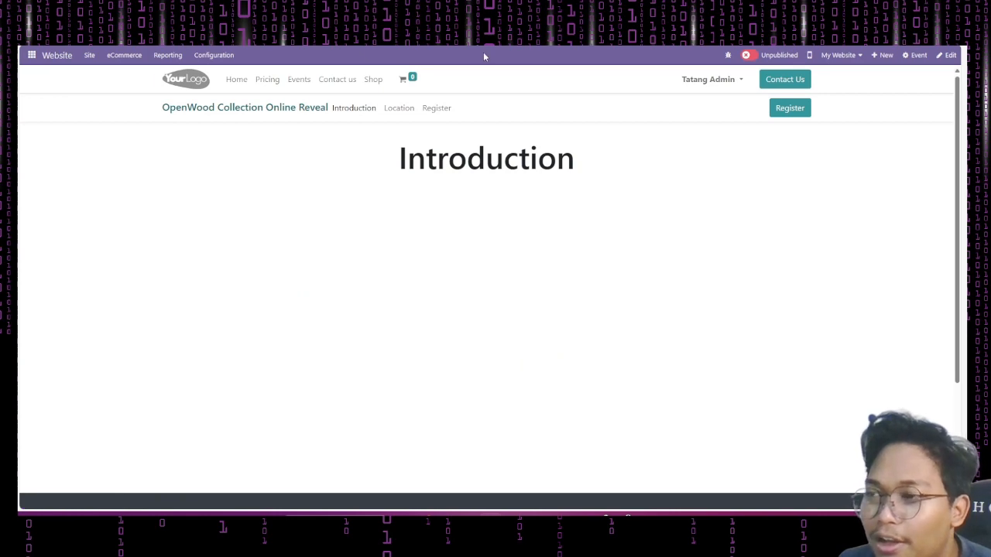
{"action": "left_click", "coordinate": [748, 56]}
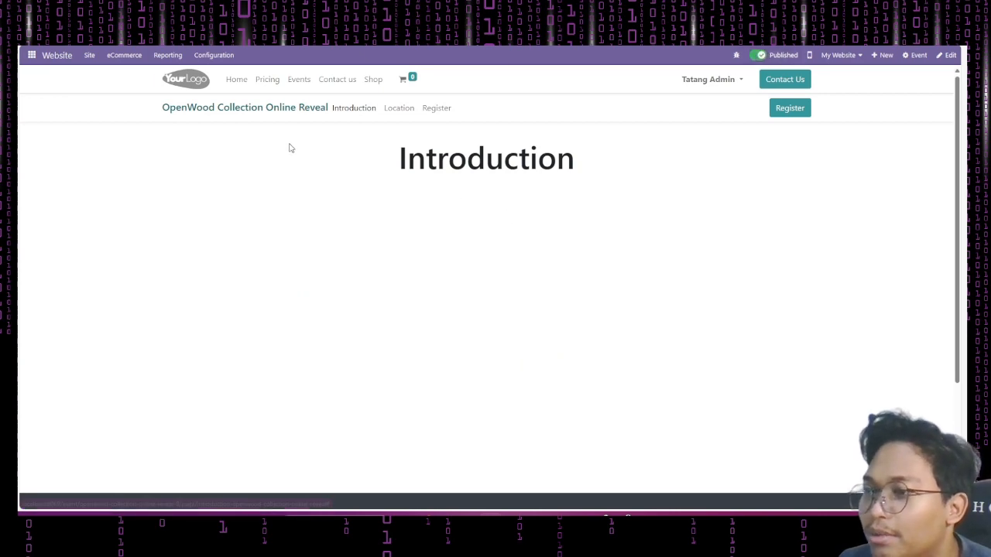
{"action": "left_click", "coordinate": [300, 81]}
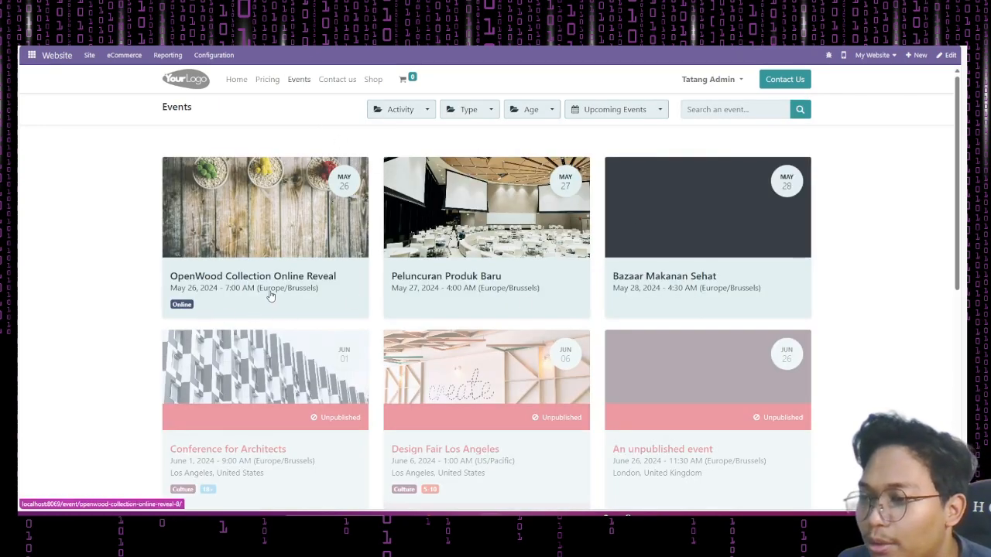
{"action": "left_click", "coordinate": [268, 229]}
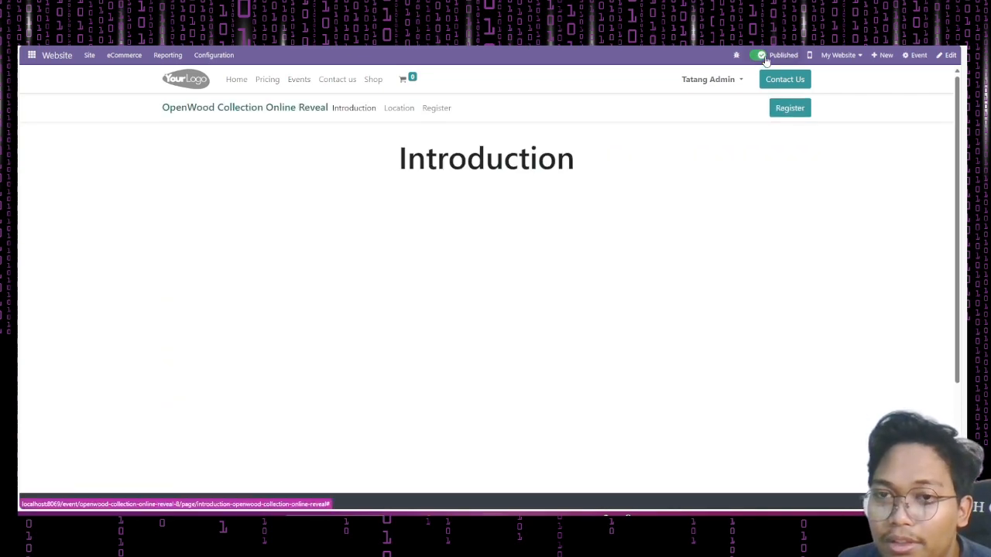
{"action": "left_click", "coordinate": [760, 55]}
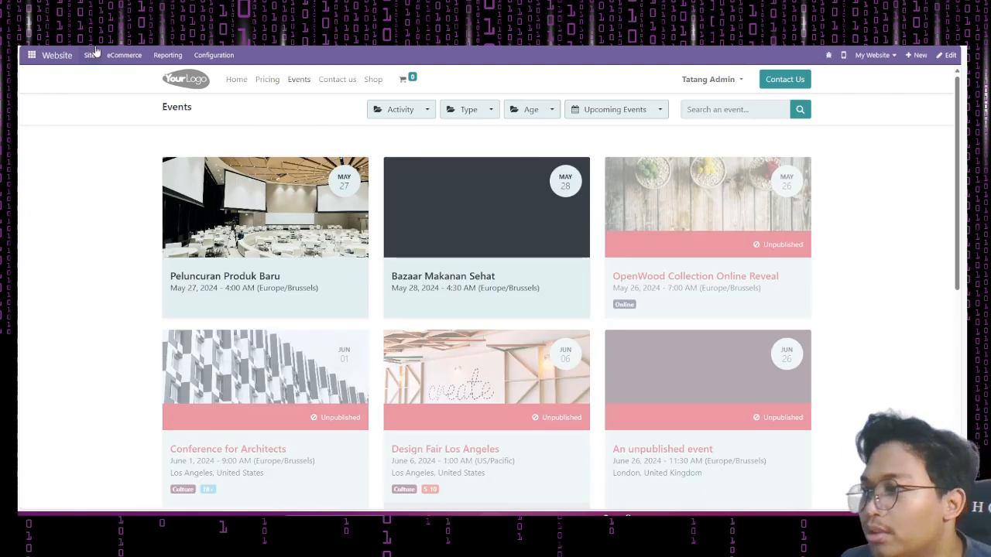
Step: Open the Event Pages list and examine the new event form's name, venue and date fields without saving
{"action": "left_click", "coordinate": [90, 55]}
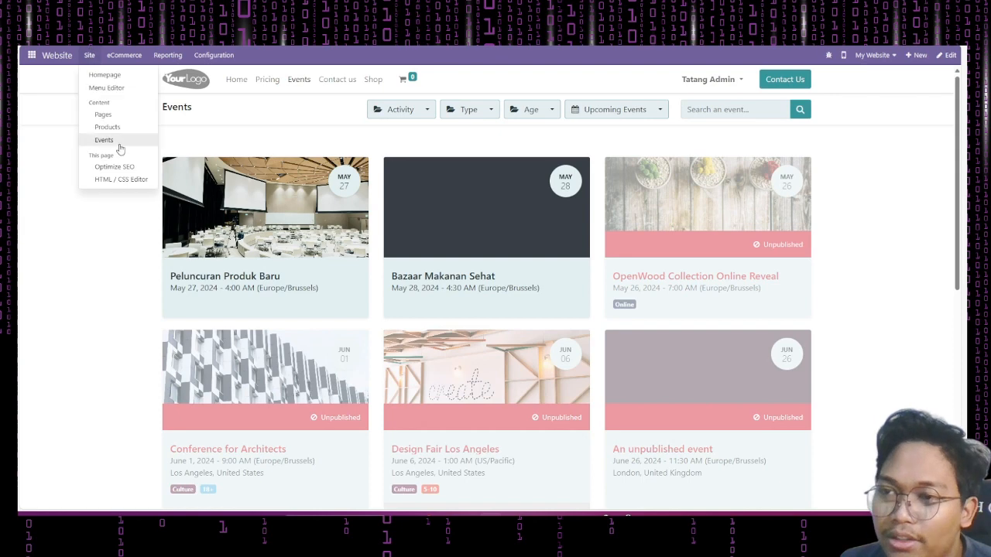
{"action": "left_click", "coordinate": [119, 145]}
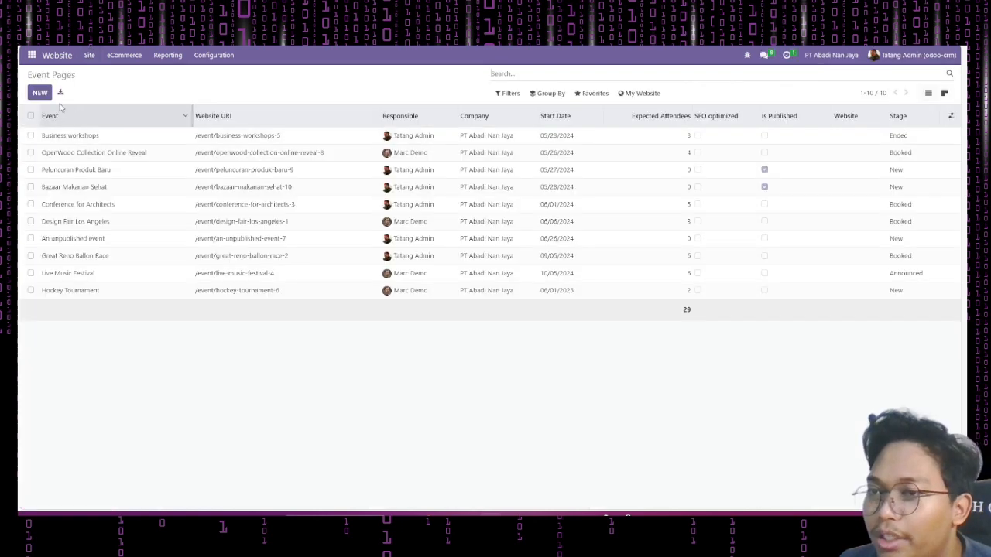
{"action": "left_click", "coordinate": [40, 93]}
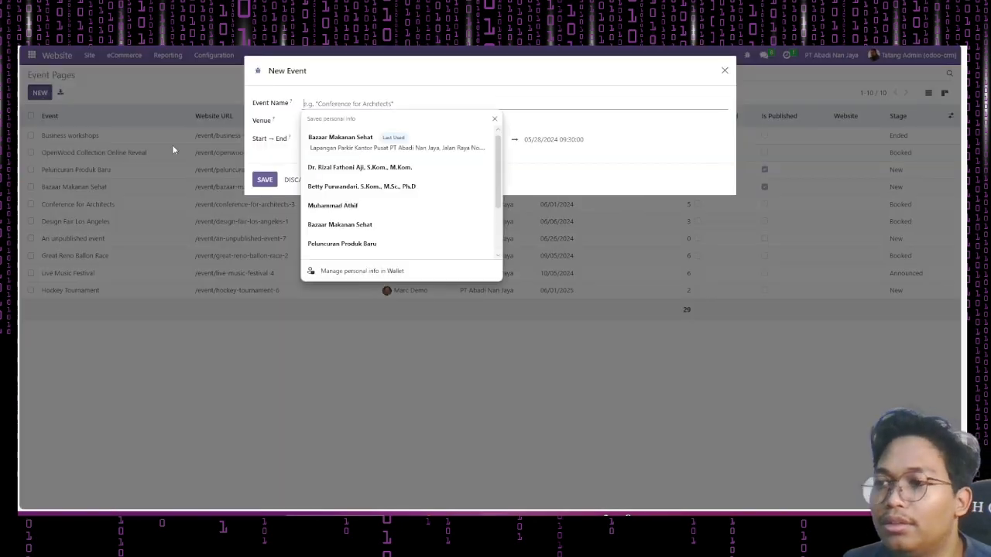
{"action": "left_click", "coordinate": [333, 93]}
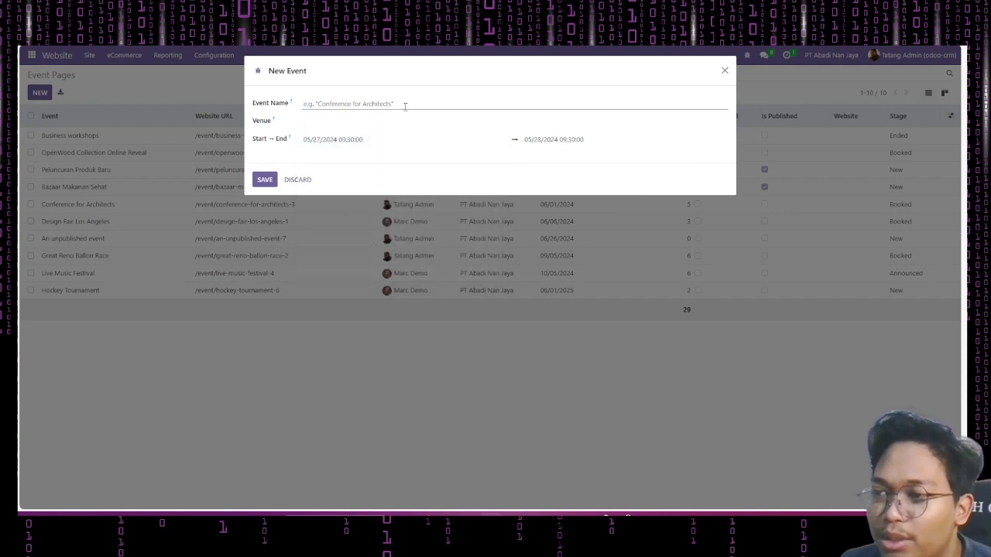
{"action": "left_click", "coordinate": [376, 106]}
{"action": "left_click", "coordinate": [280, 119]}
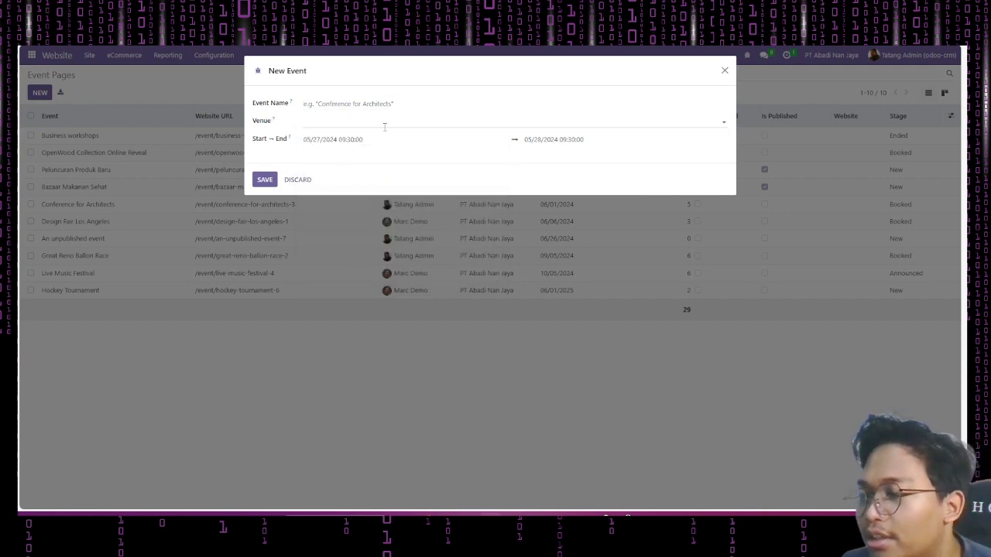
{"action": "left_click", "coordinate": [726, 71]}
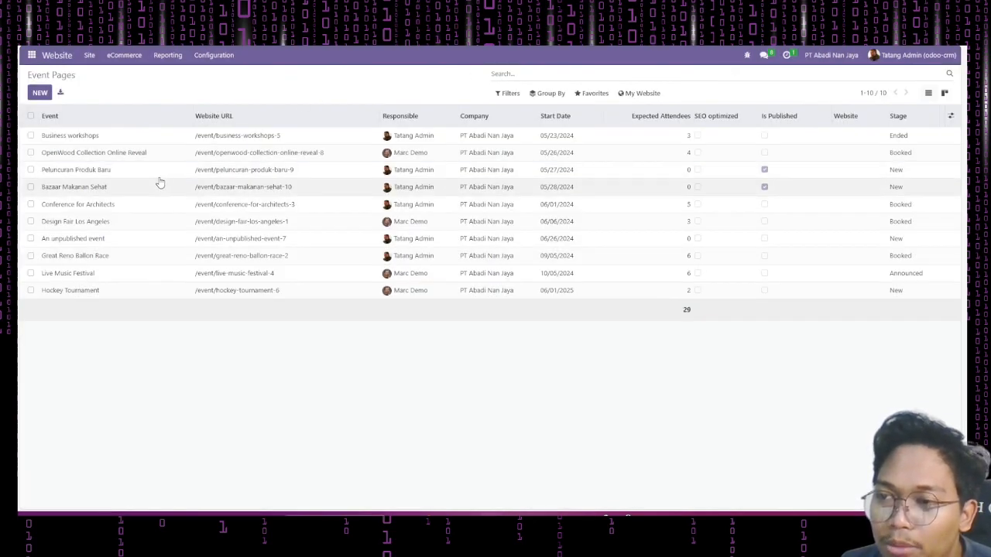
{"action": "left_click", "coordinate": [31, 169]}
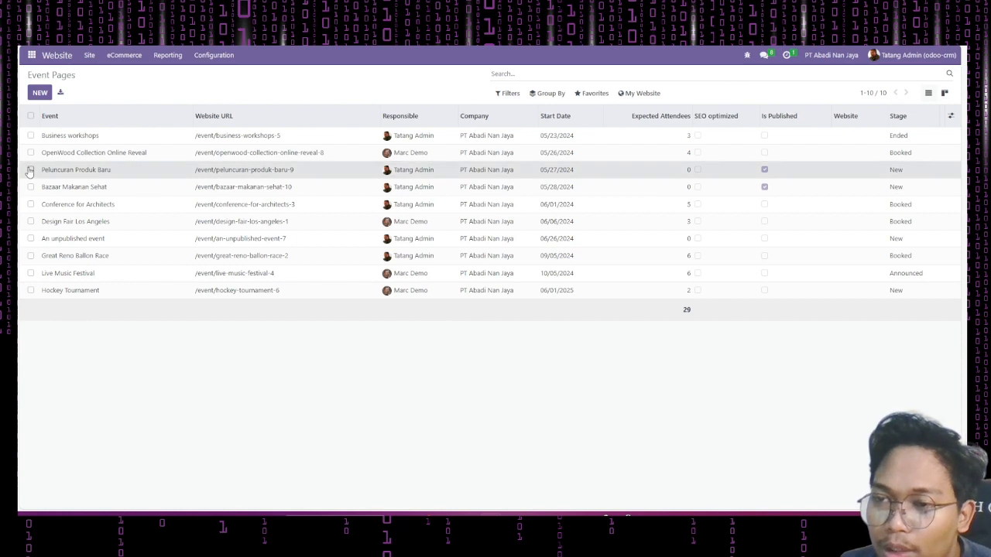
{"action": "left_click", "coordinate": [31, 187]}
{"action": "left_click", "coordinate": [133, 176]}
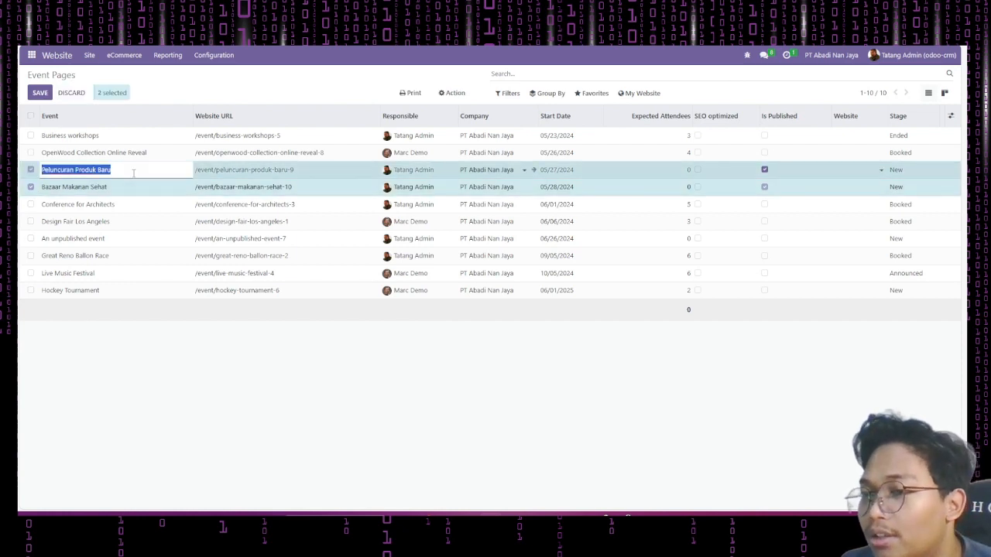
{"action": "left_click", "coordinate": [246, 172]}
{"action": "left_click", "coordinate": [342, 177]}
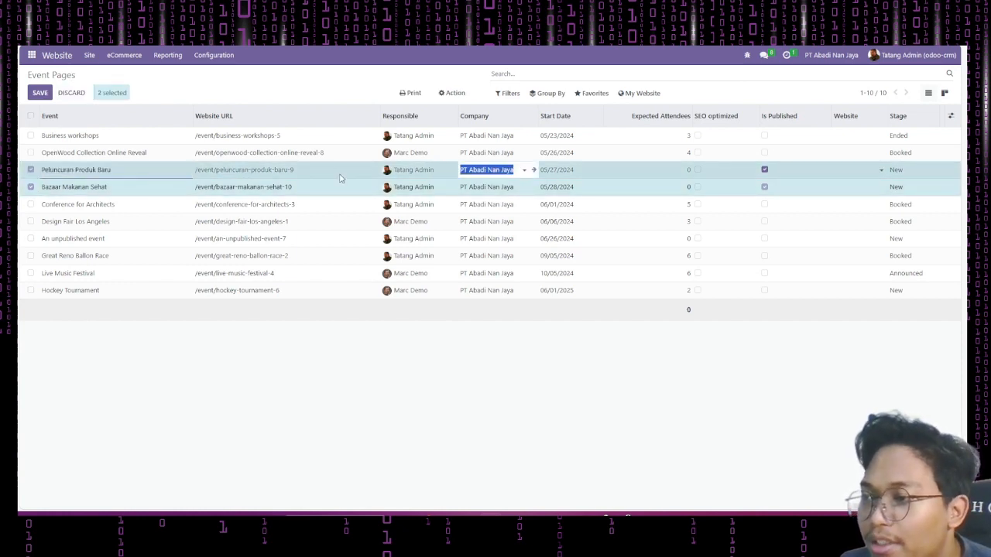
{"action": "left_click", "coordinate": [316, 367]}
{"action": "left_click", "coordinate": [31, 186]}
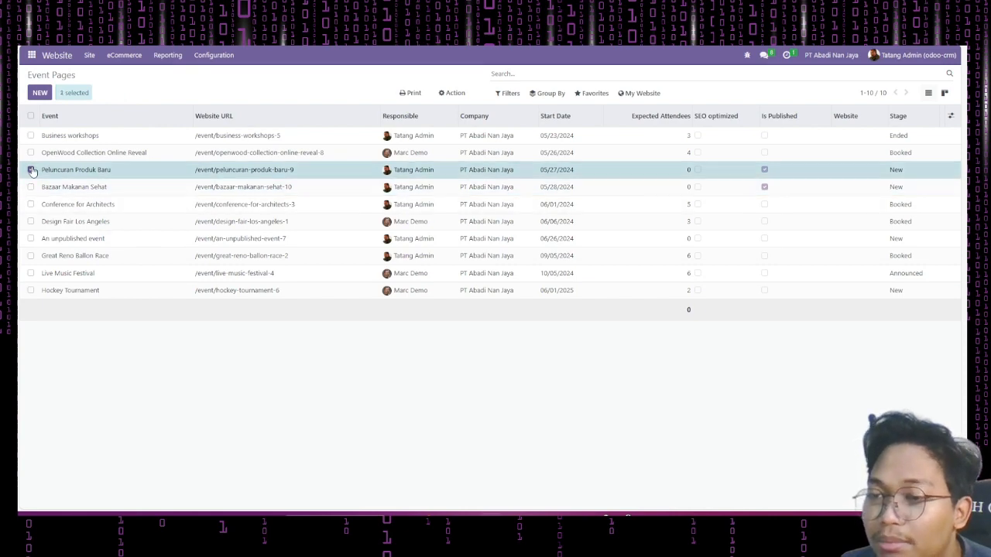
{"action": "left_click", "coordinate": [31, 170]}
Step: Open the Peluncuran Produk Baru event page and review its agenda, special features, registration, schedule and location details
{"action": "left_click", "coordinate": [141, 175]}
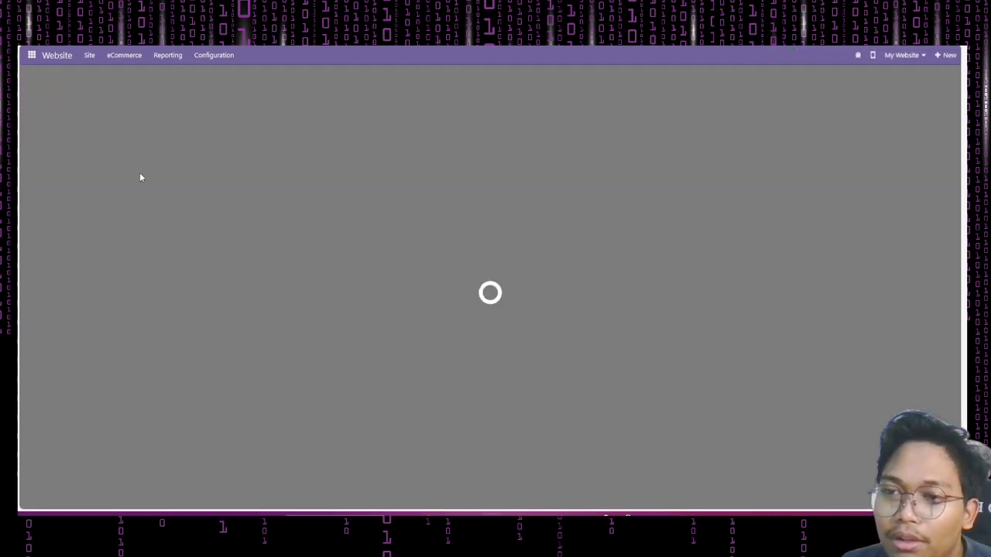
{"action": "scroll", "coordinate": [157, 209], "scroll_direction": "down", "scroll_amount": 5}
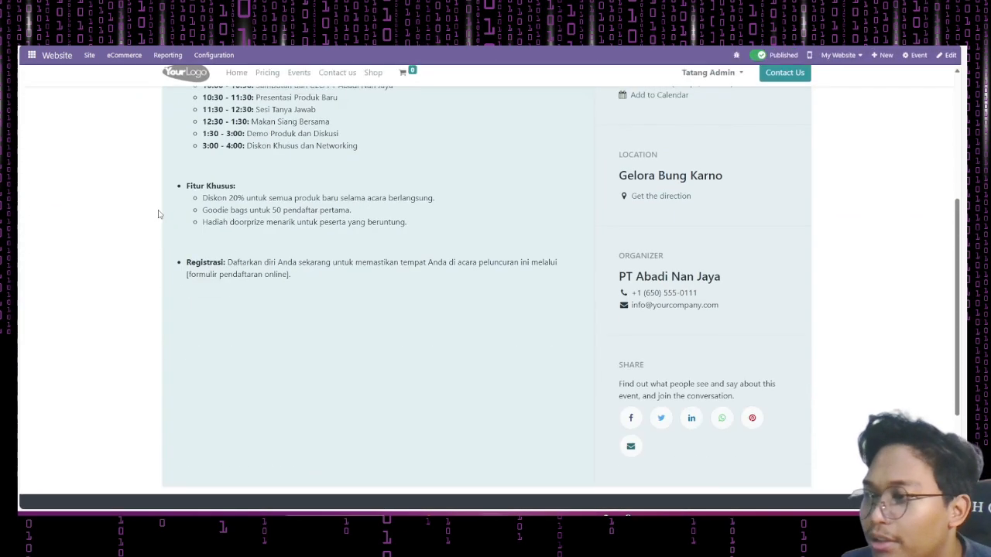
{"action": "scroll", "coordinate": [160, 215], "scroll_direction": "up", "scroll_amount": 5}
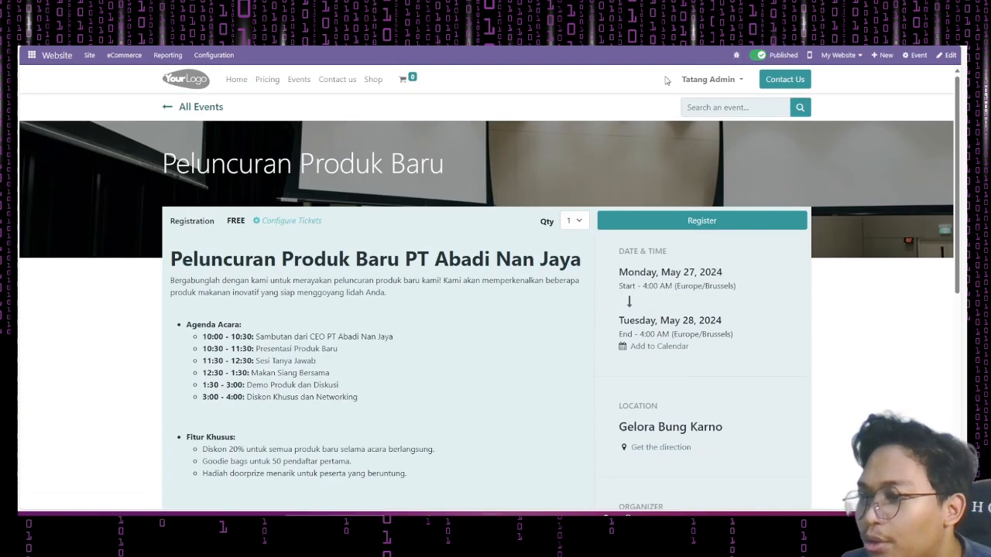
{"action": "scroll", "coordinate": [336, 228], "scroll_direction": "down", "scroll_amount": 2}
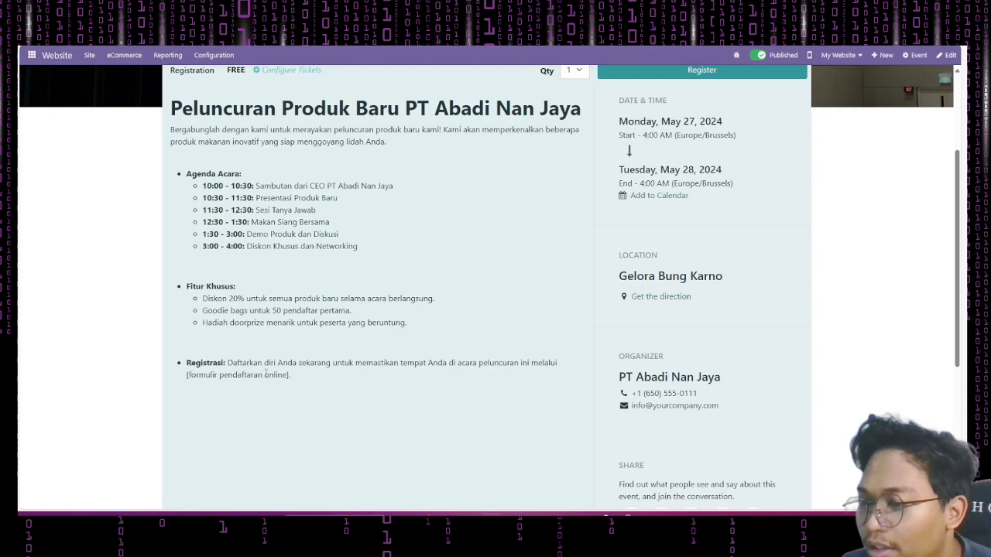
{"action": "scroll", "coordinate": [266, 372], "scroll_direction": "up", "scroll_amount": 2}
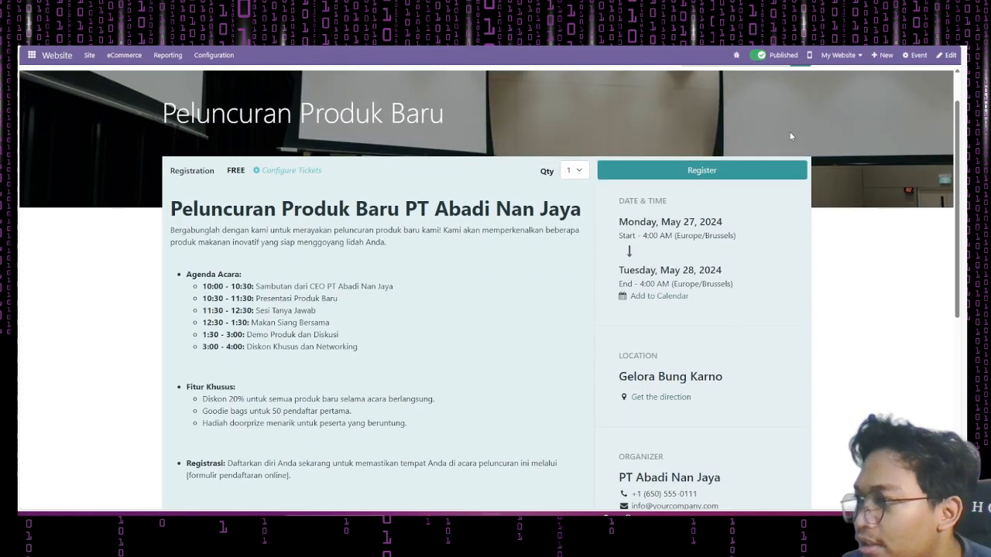
Step: Put the Peluncuran Produk Baru event page into edit mode and look over its content and the available building blocks
{"action": "left_click", "coordinate": [944, 55]}
{"action": "scroll", "coordinate": [576, 237], "scroll_direction": "down", "scroll_amount": 1}
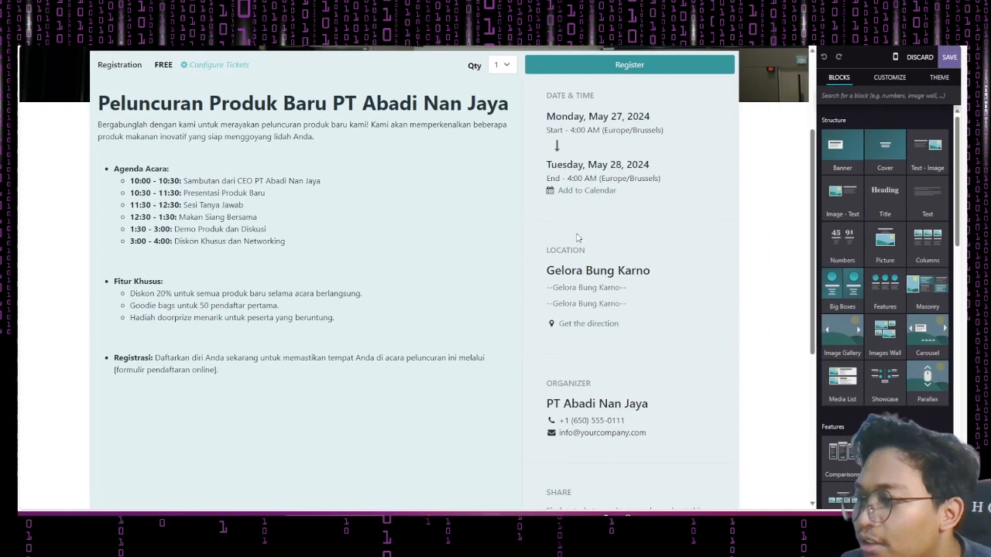
{"action": "scroll", "coordinate": [576, 237], "scroll_direction": "down", "scroll_amount": 2}
{"action": "scroll", "coordinate": [577, 237], "scroll_direction": "up", "scroll_amount": 5}
{"action": "left_click_drag", "start_coordinate": [847, 151], "coordinate": [852, 215]}
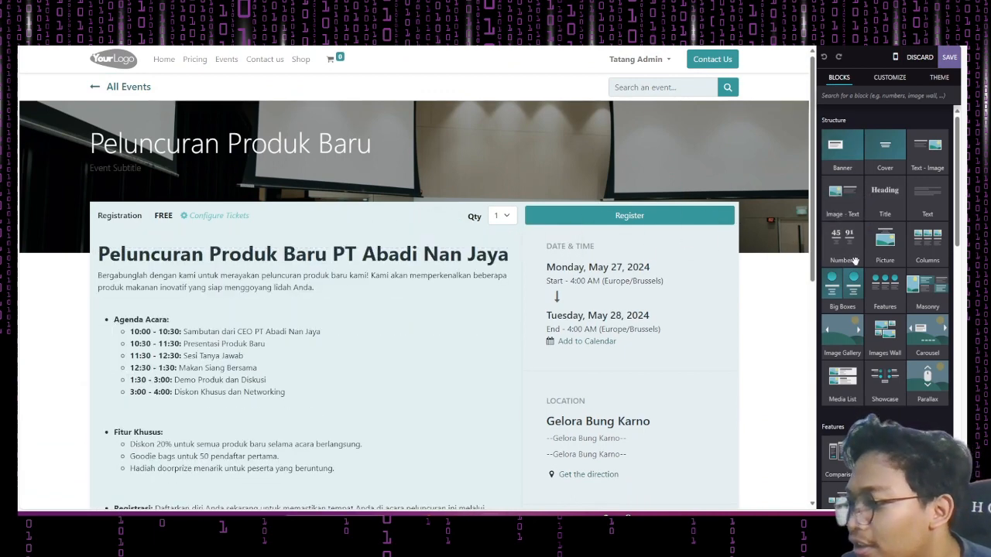
Step: Look through the Features building blocks and save the Peluncuran Produk Baru event page
{"action": "scroll", "coordinate": [851, 216], "scroll_direction": "down", "scroll_amount": 3}
{"action": "left_click_drag", "start_coordinate": [848, 269], "coordinate": [902, 255]}
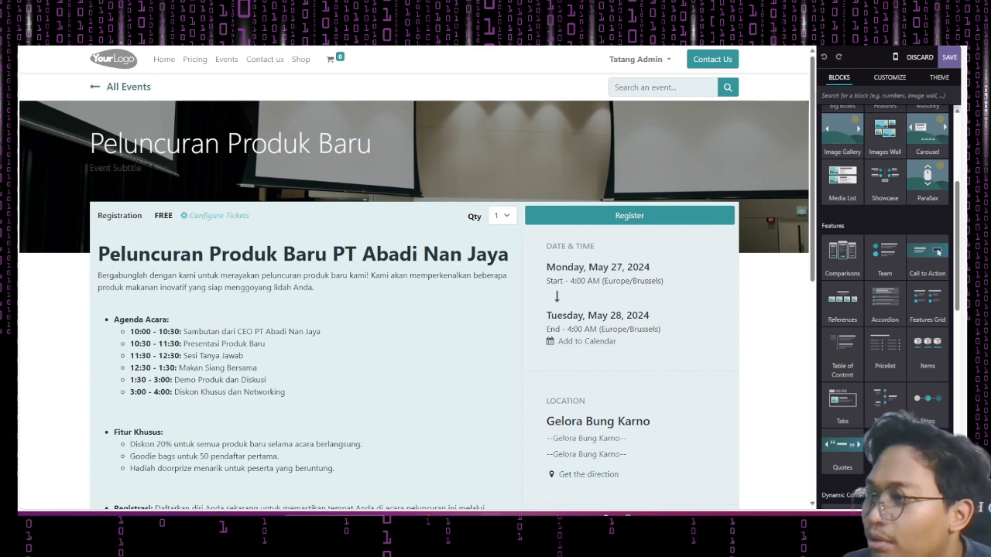
{"action": "left_click", "coordinate": [951, 58]}
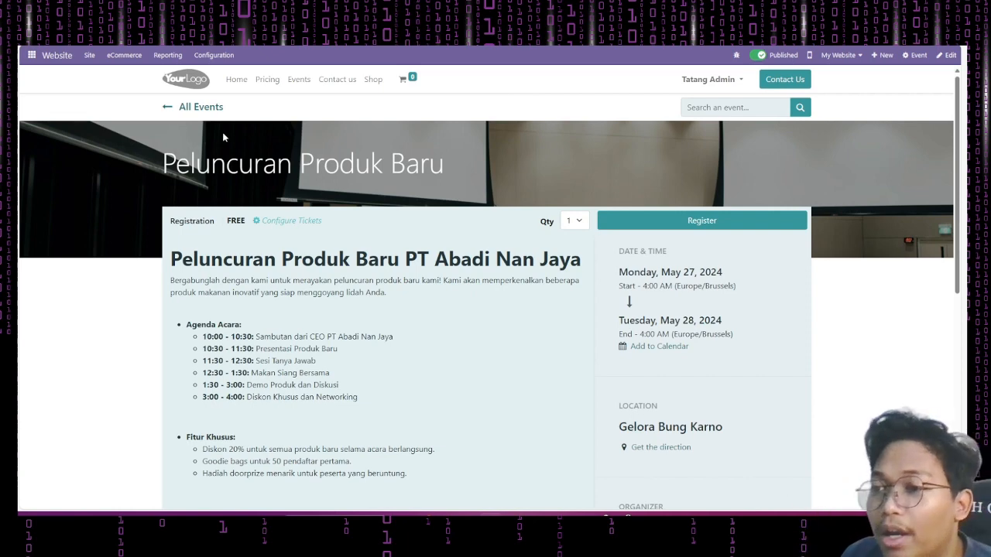
Step: Open the Bazaar Makanan Sehat event from the events list and review its description, agenda, special features, date and location
{"action": "left_click", "coordinate": [211, 106]}
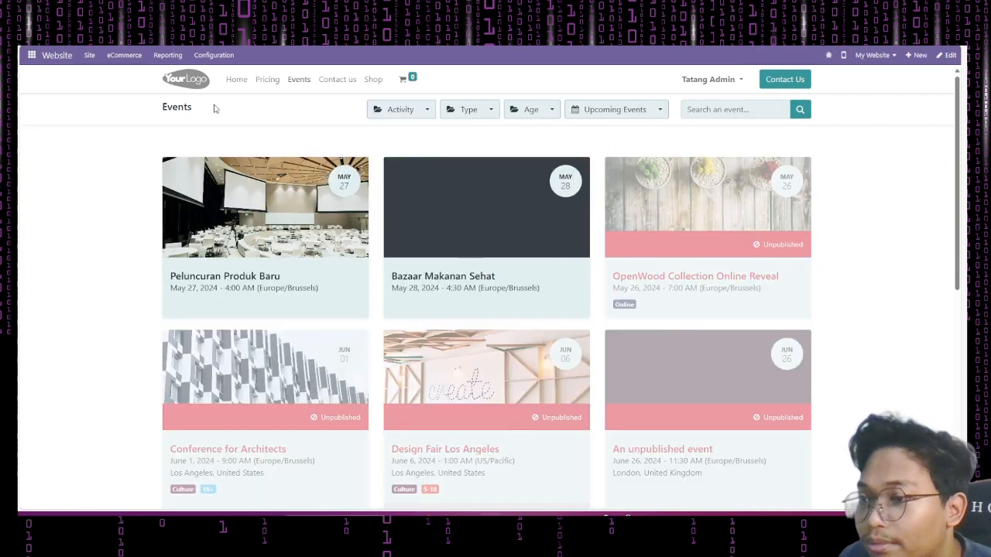
{"action": "left_click", "coordinate": [417, 222]}
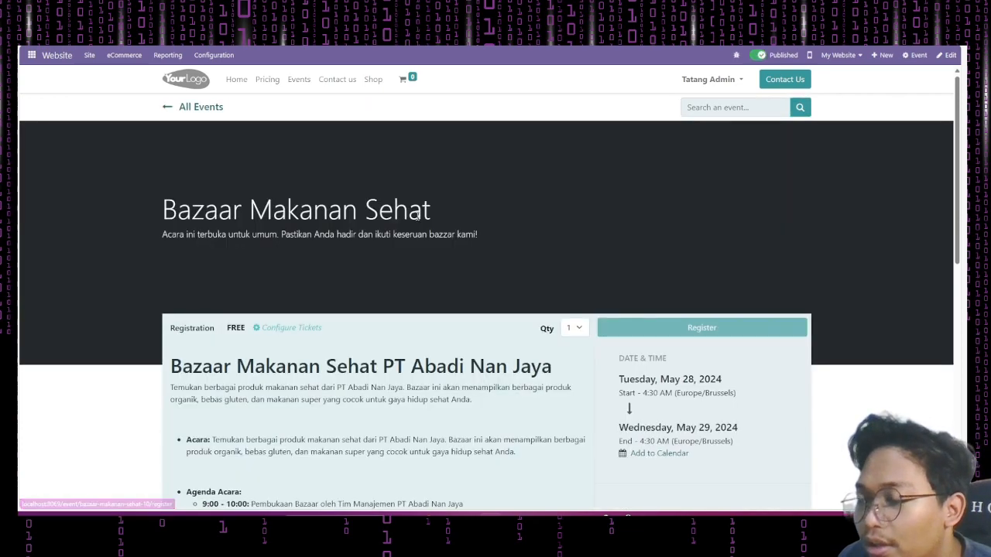
{"action": "scroll", "coordinate": [189, 176], "scroll_direction": "down", "scroll_amount": 4}
{"action": "scroll", "coordinate": [220, 190], "scroll_direction": "up", "scroll_amount": 4}
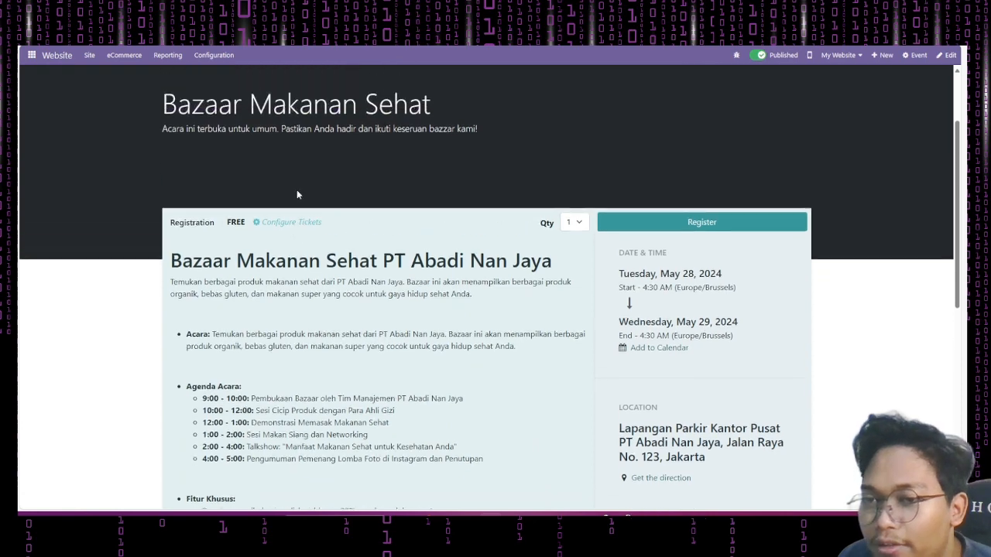
{"action": "scroll", "coordinate": [221, 190], "scroll_direction": "down", "scroll_amount": 3}
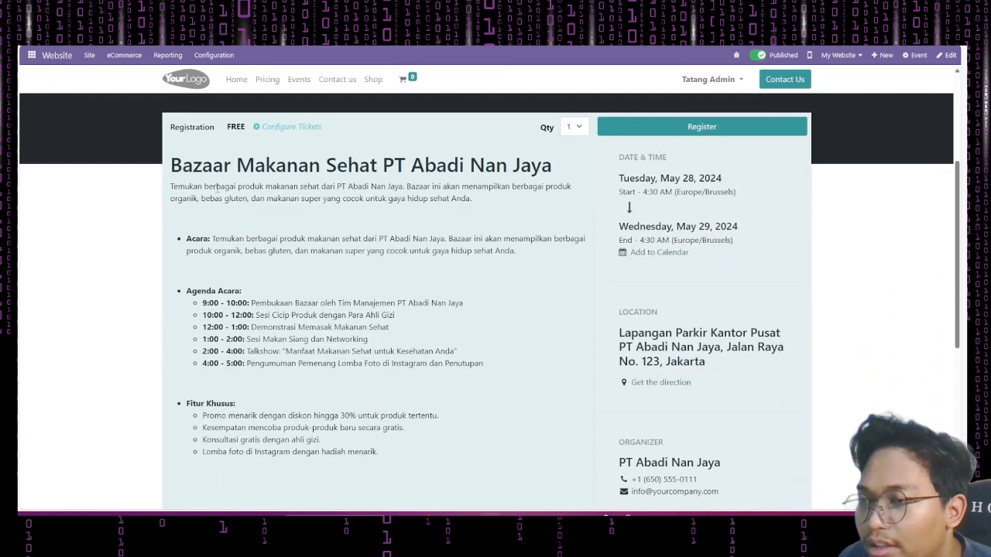
{"action": "scroll", "coordinate": [584, 248], "scroll_direction": "up", "scroll_amount": 3}
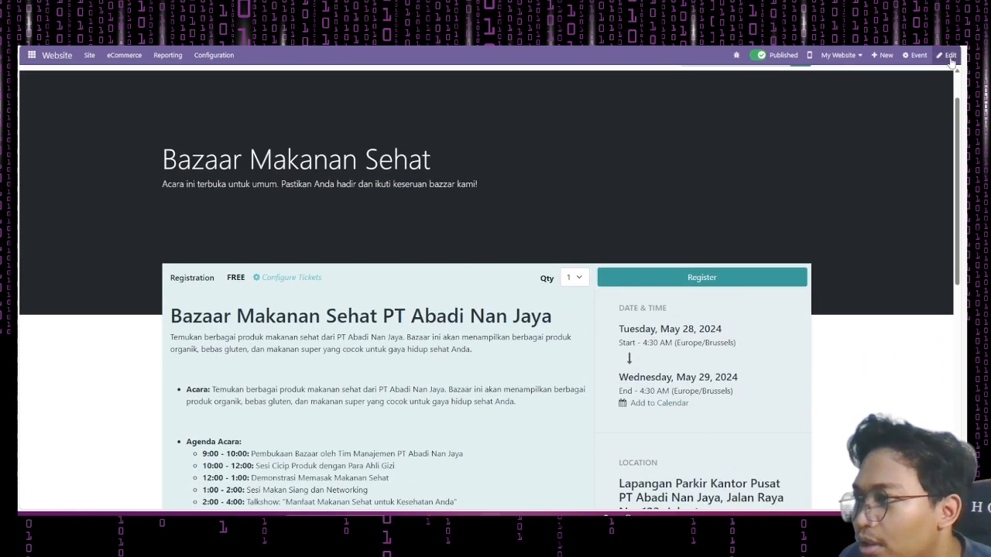
Step: Examine the Bazaar Makanan Sehat cover's background image and colour options in edit mode, and save the page without changing them
{"action": "left_click", "coordinate": [950, 58]}
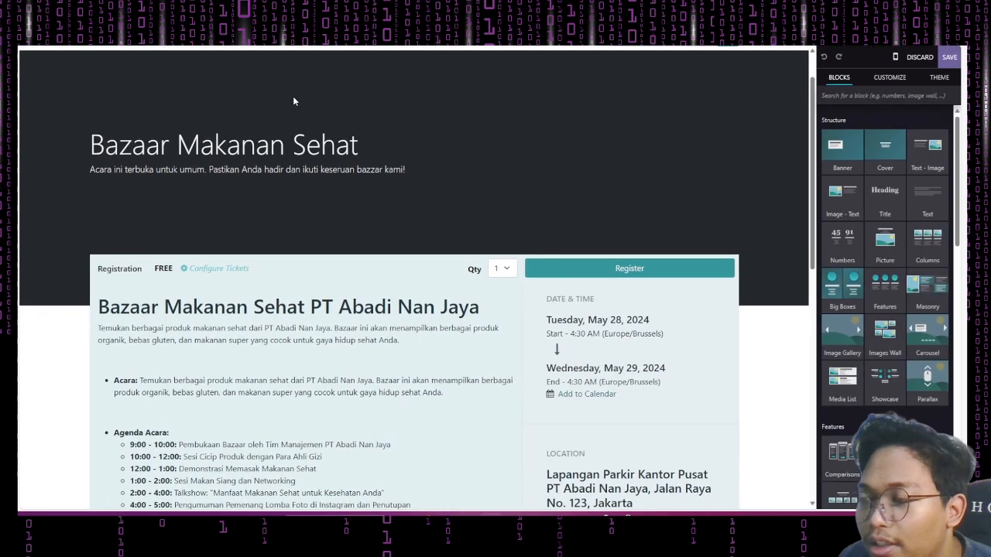
{"action": "left_click", "coordinate": [271, 70]}
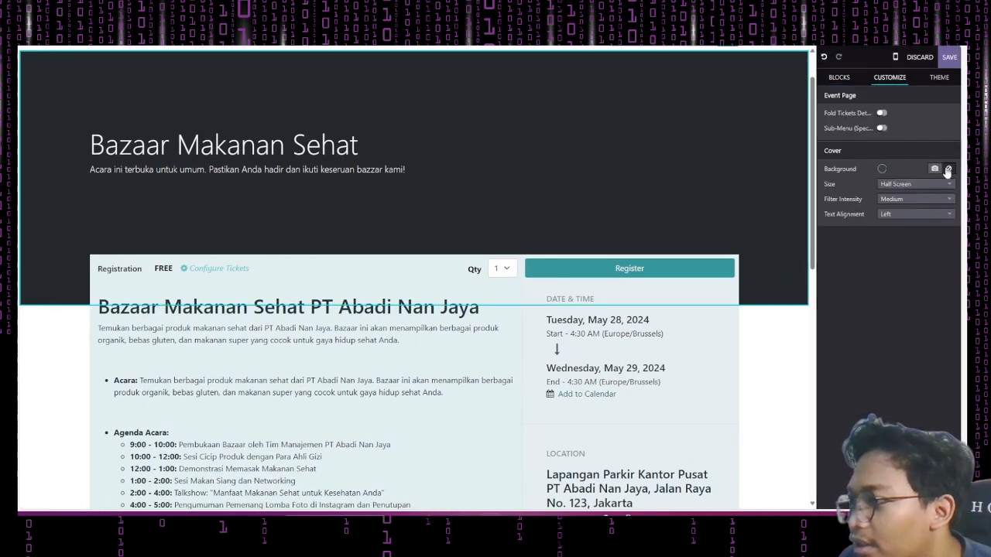
{"action": "left_click", "coordinate": [934, 168]}
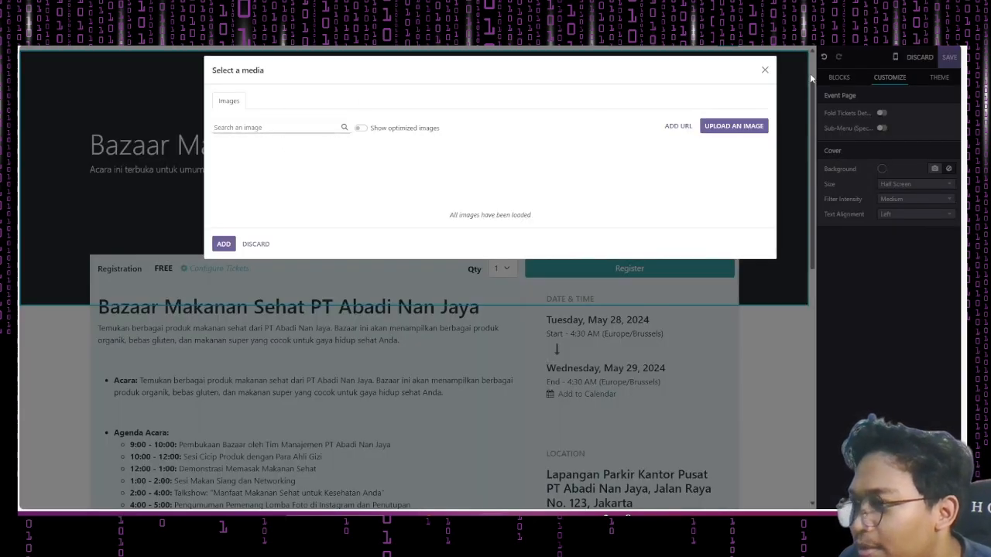
{"action": "left_click", "coordinate": [765, 70]}
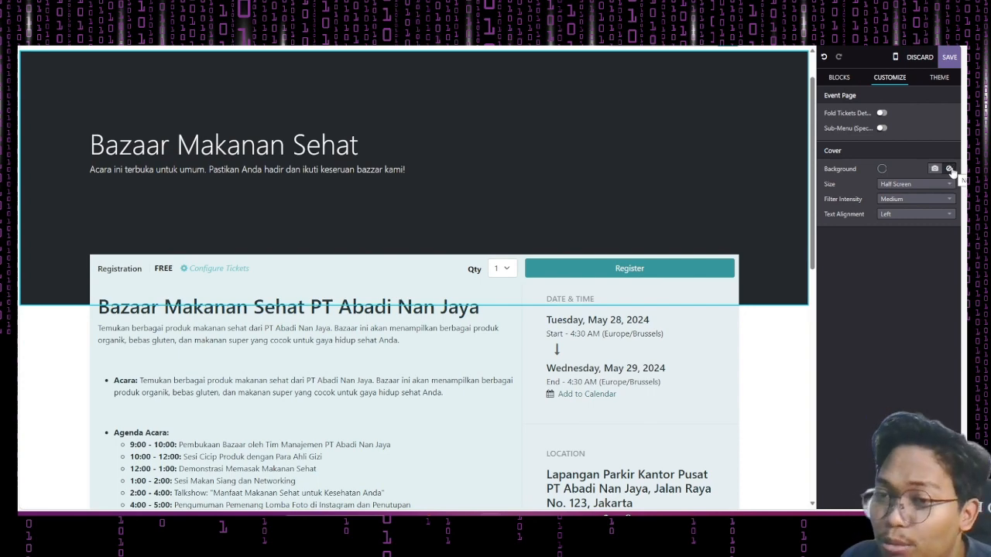
{"action": "left_click", "coordinate": [883, 169]}
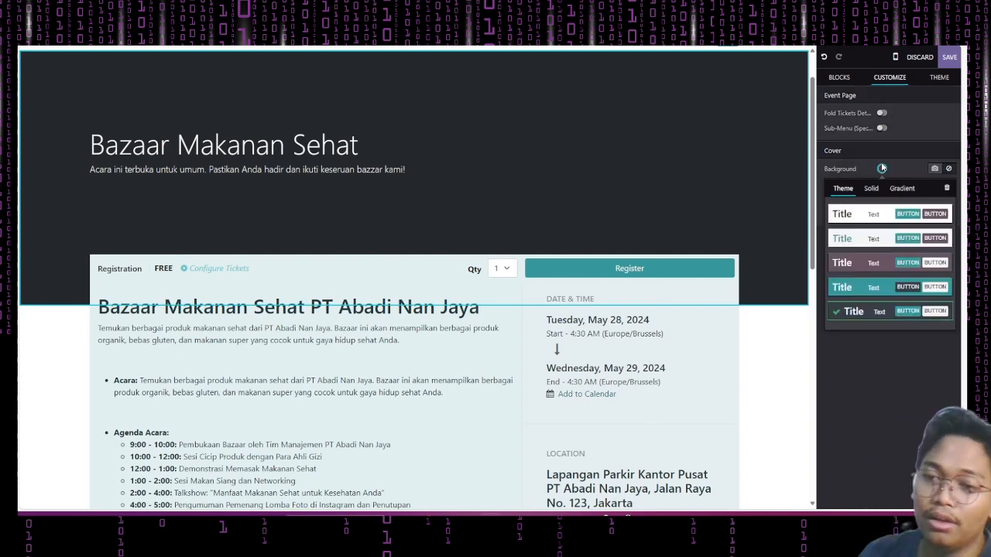
{"action": "left_click", "coordinate": [949, 57]}
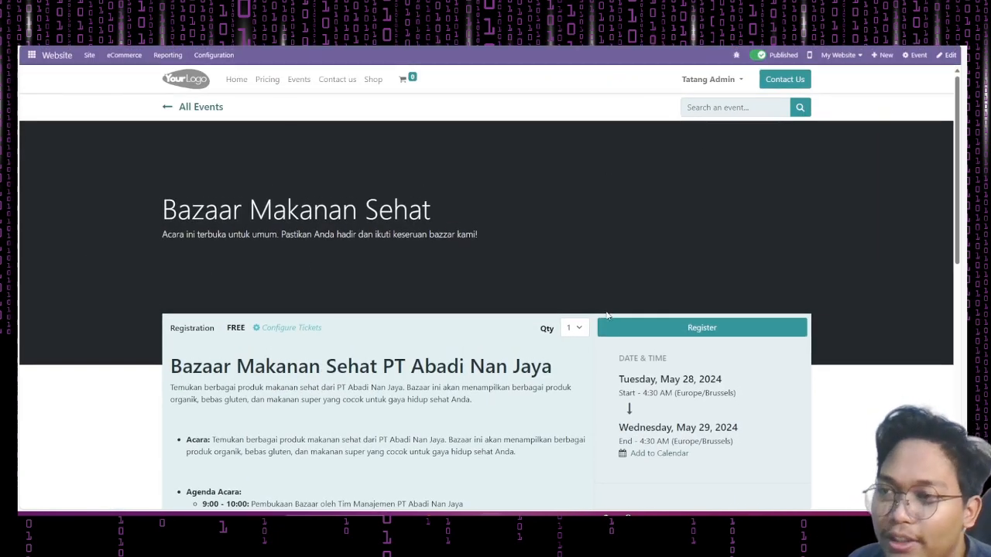
Step: Switch to the Skenario Website PT Abadi Nan Jaya document, read its event and Shop sections, and return to the website
{"action": "key", "text": "alt+Tab"}
{"action": "key", "text": "alt+Tab"}
{"action": "scroll", "coordinate": [472, 269], "scroll_direction": "down", "scroll_amount": 4}
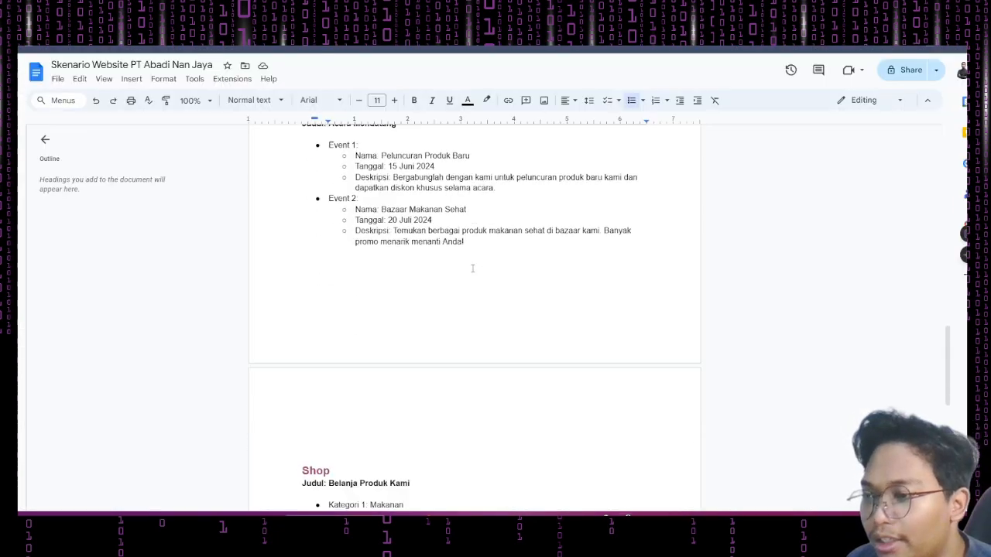
{"action": "scroll", "coordinate": [472, 268], "scroll_direction": "down", "scroll_amount": 3}
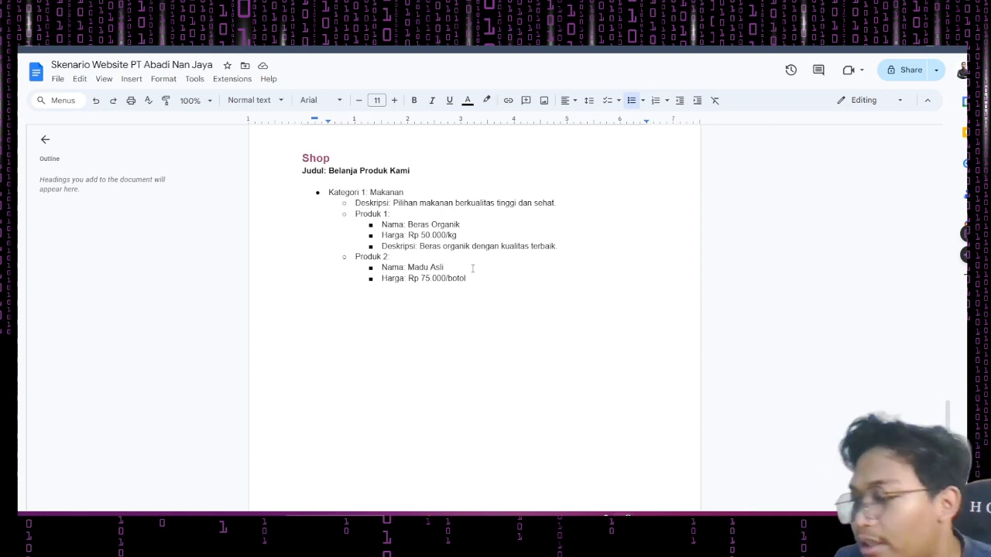
{"action": "key", "text": "alt+Tab"}
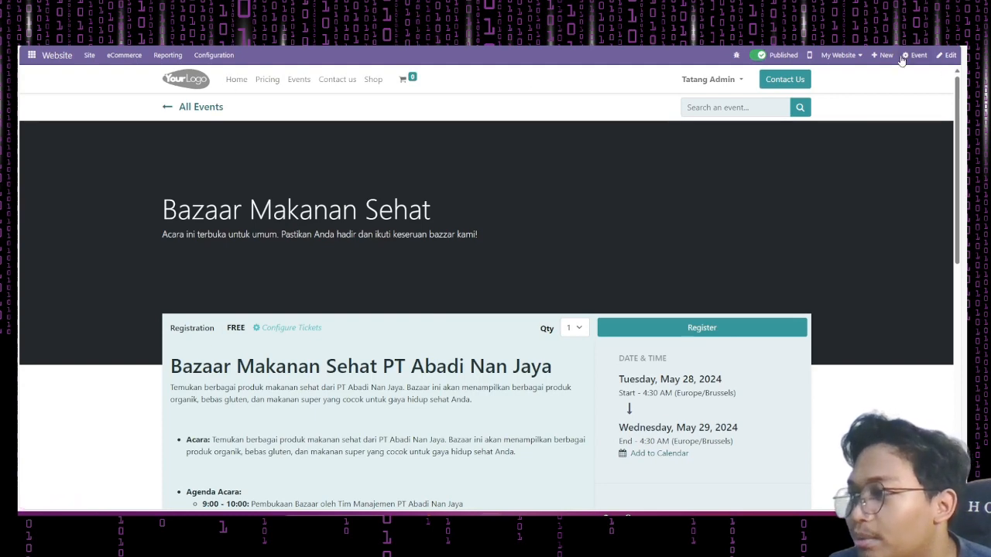
Step: Open the website's home page and view the new content types on offer, including Product, without creating anything
{"action": "left_click", "coordinate": [238, 87]}
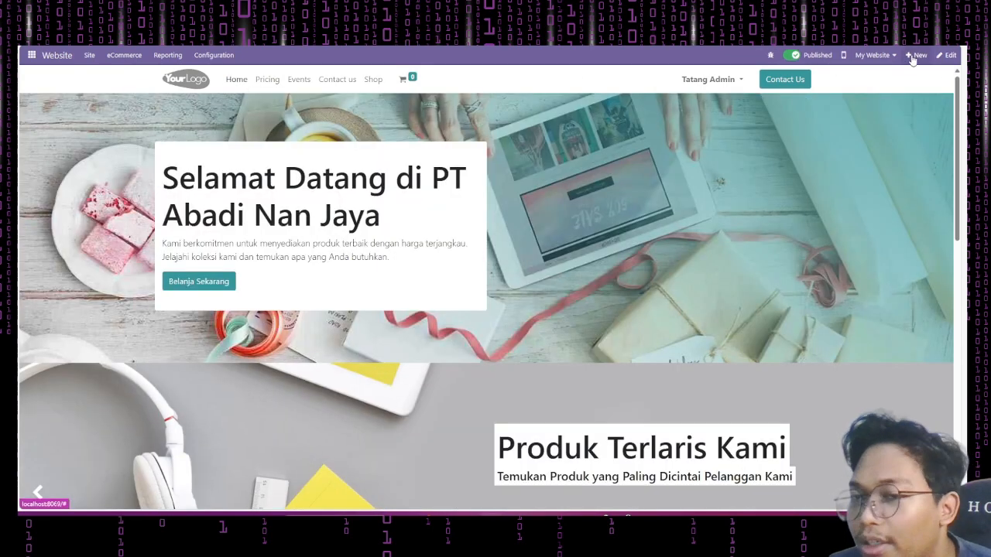
{"action": "left_click", "coordinate": [911, 55]}
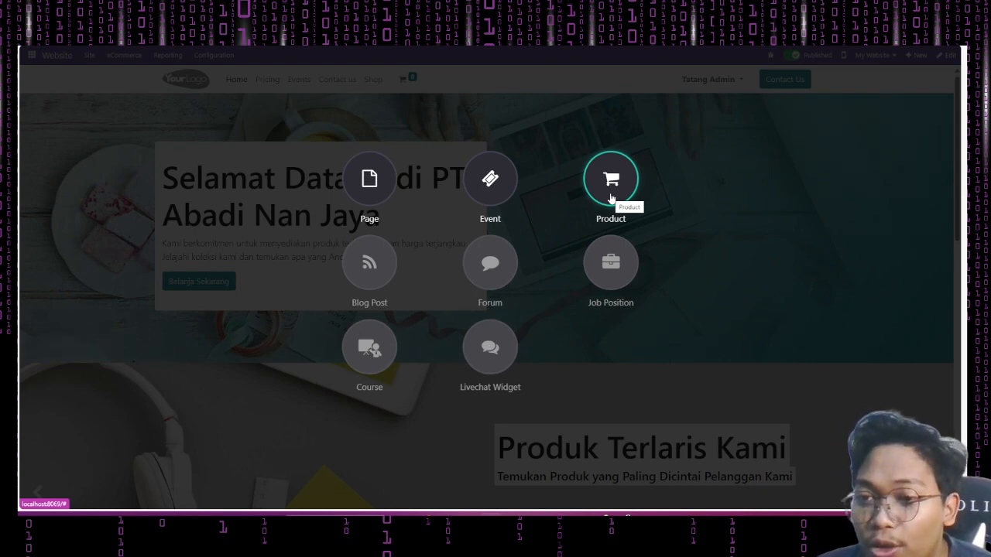
{"action": "left_click", "coordinate": [680, 123]}
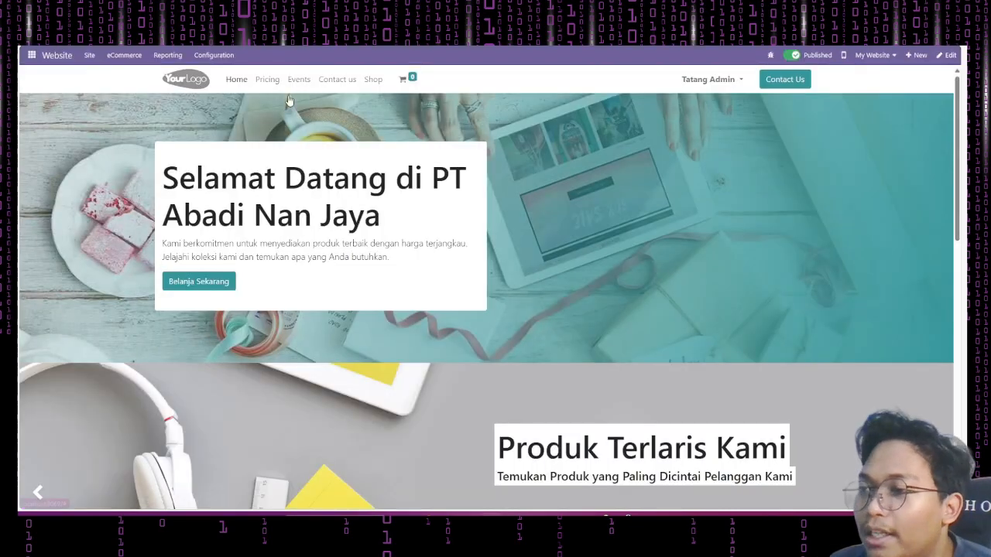
Step: Open the Shop page and look through its published and unpublished products
{"action": "left_click", "coordinate": [381, 82]}
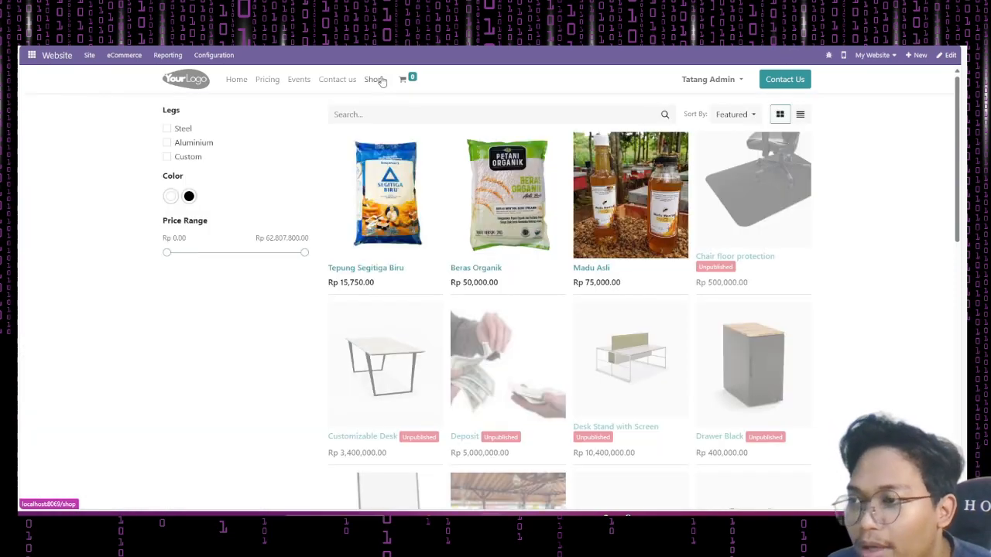
{"action": "scroll", "coordinate": [433, 249], "scroll_direction": "down", "scroll_amount": 5}
{"action": "scroll", "coordinate": [434, 249], "scroll_direction": "down", "scroll_amount": 3}
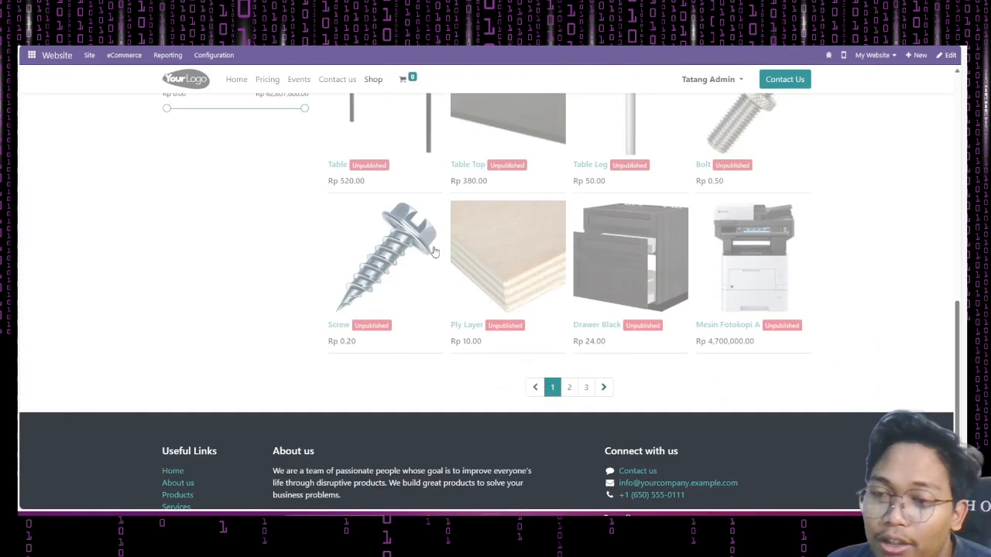
{"action": "scroll", "coordinate": [429, 247], "scroll_direction": "up", "scroll_amount": 6}
{"action": "scroll", "coordinate": [429, 247], "scroll_direction": "up", "scroll_amount": 2}
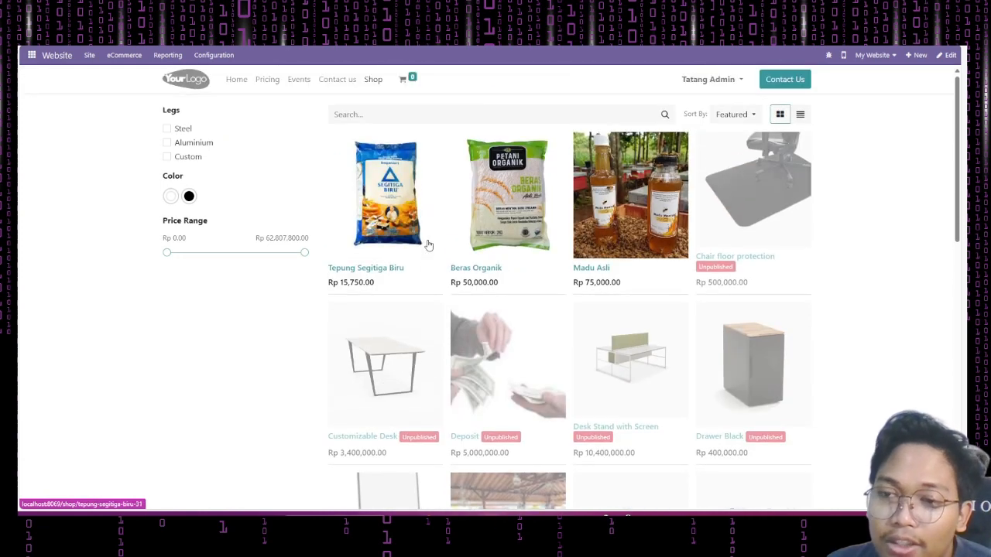
{"action": "scroll", "coordinate": [428, 242], "scroll_direction": "down", "scroll_amount": 3}
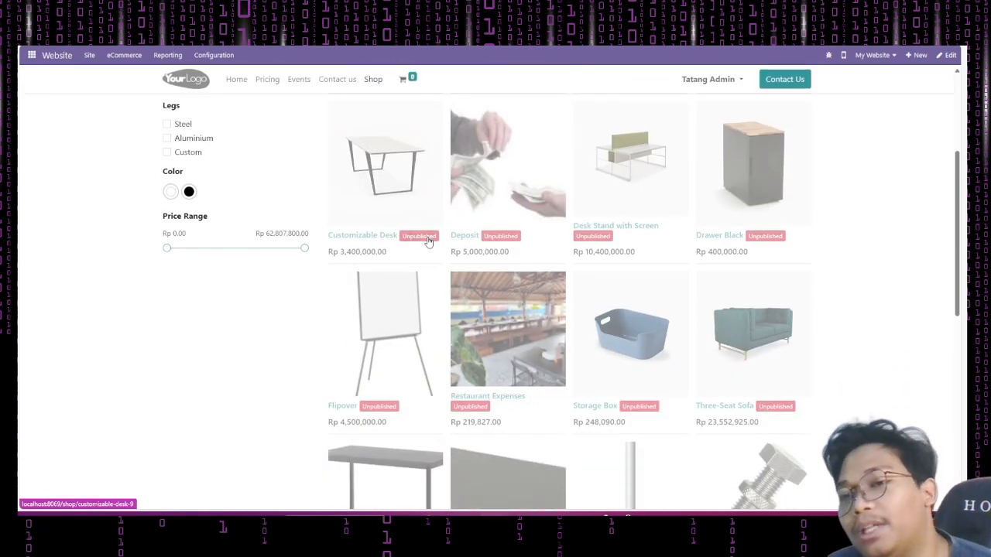
{"action": "scroll", "coordinate": [428, 242], "scroll_direction": "up", "scroll_amount": 3}
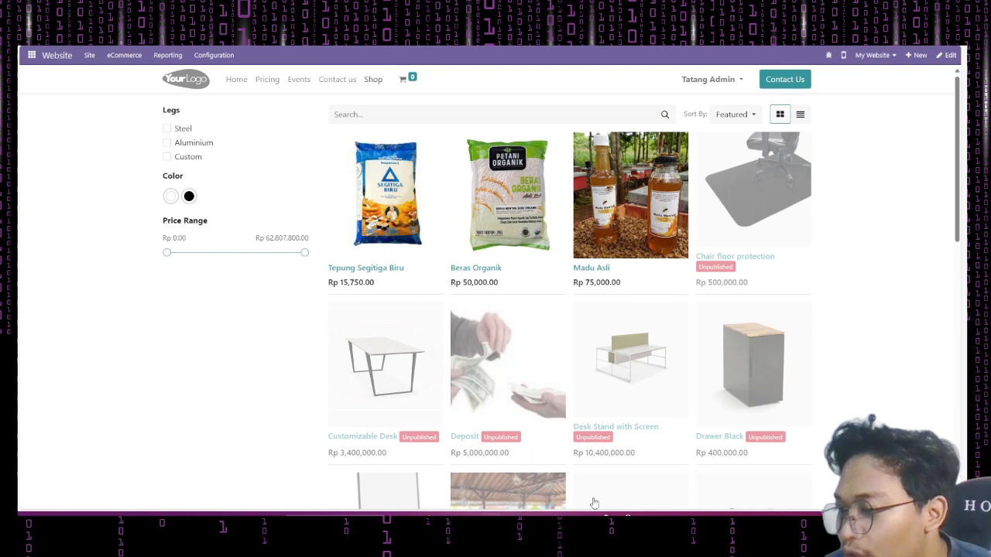
Step: Switch to the scenario document and read the Makanan category's product names, prices and descriptions, and return to the Shop page
{"action": "mouse_move", "coordinate": [603, 509]}
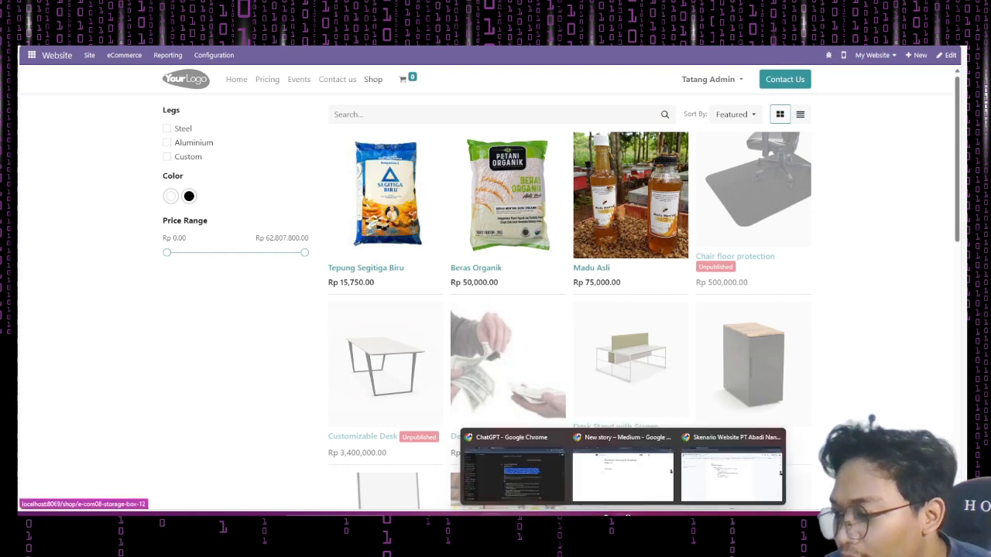
{"action": "left_click", "coordinate": [713, 494]}
{"action": "scroll", "coordinate": [534, 356], "scroll_direction": "up", "scroll_amount": 2}
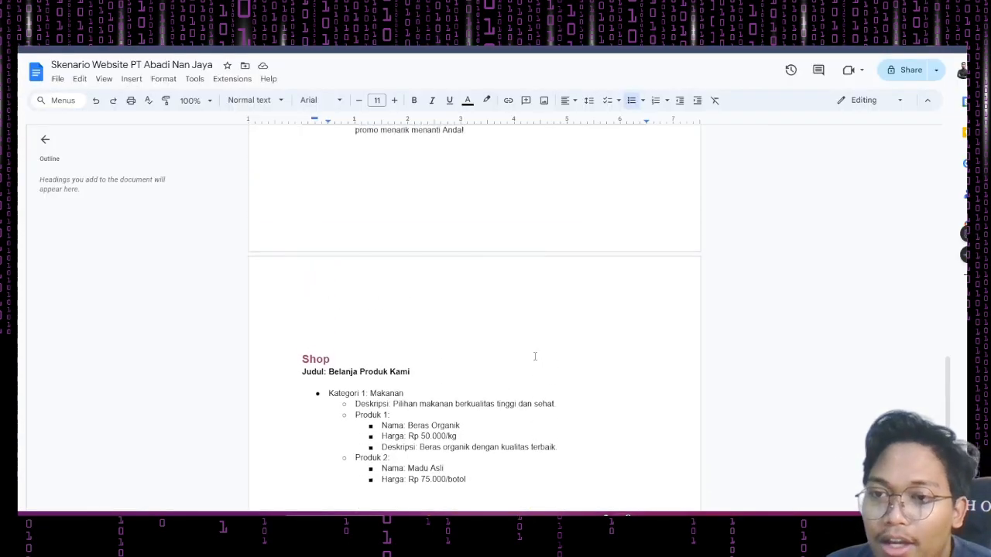
{"action": "scroll", "coordinate": [534, 356], "scroll_direction": "down", "scroll_amount": 2}
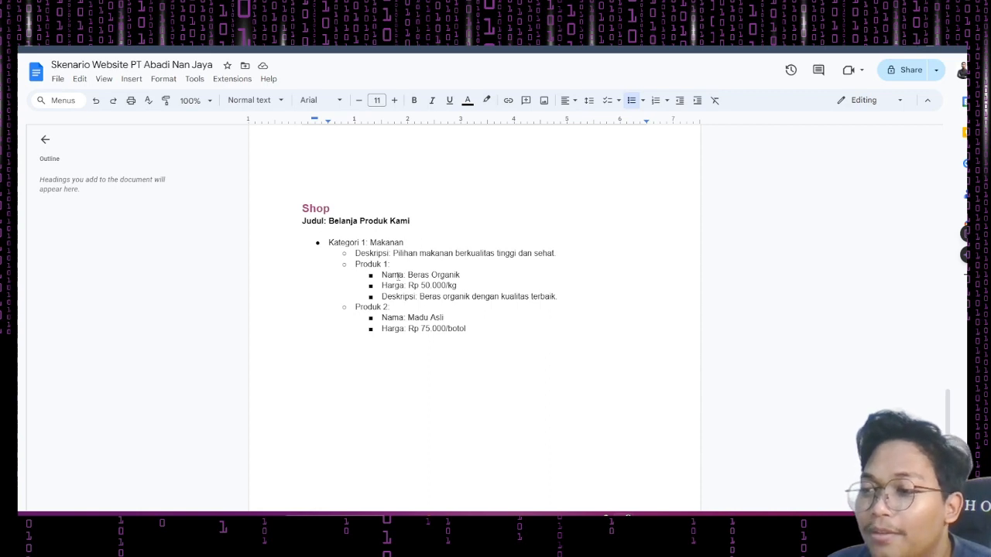
{"action": "left_click", "coordinate": [851, 31]}
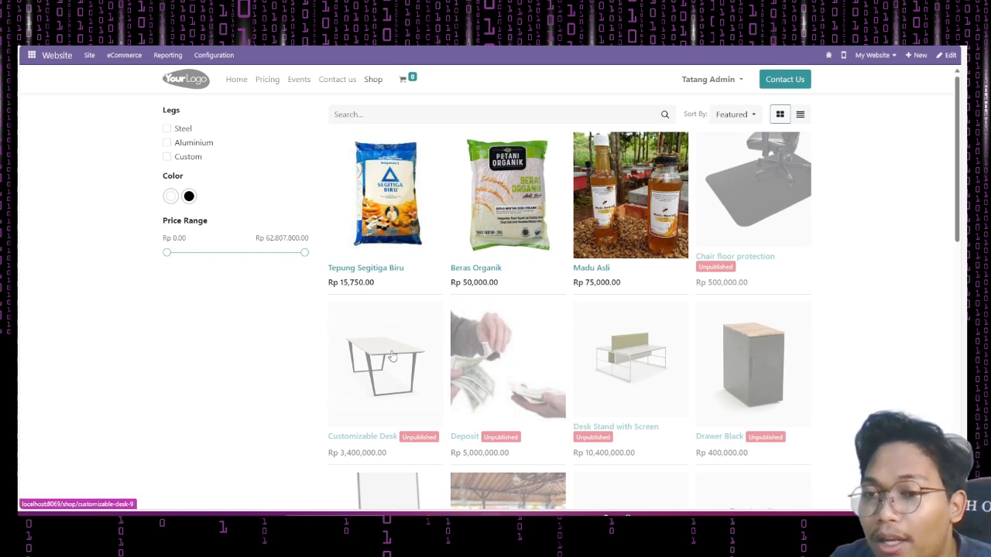
Step: Switch to the signed-out visitor view of the website and review the home page's banner, best-seller carousel and customer testimonials
{"action": "mouse_move", "coordinate": [606, 517]}
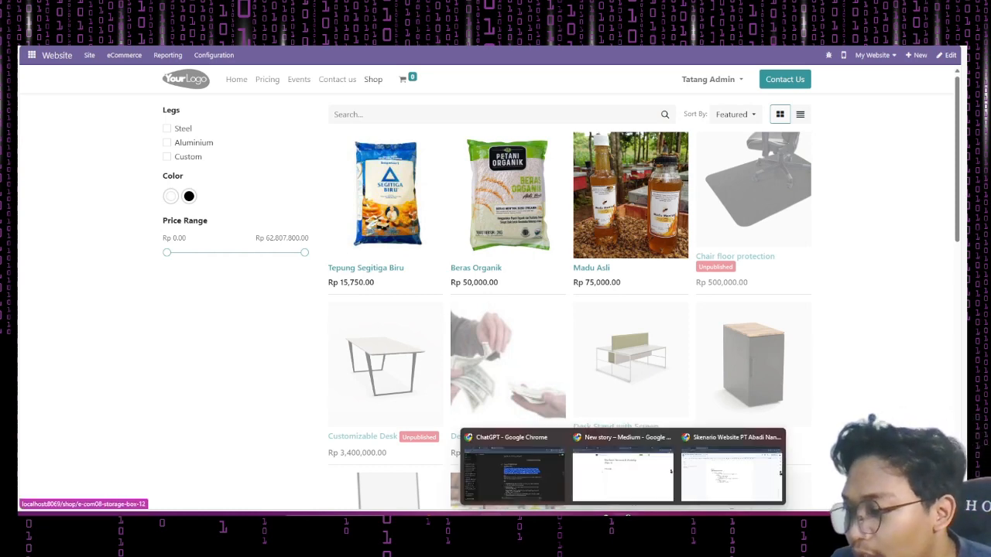
{"action": "left_click", "coordinate": [716, 487]}
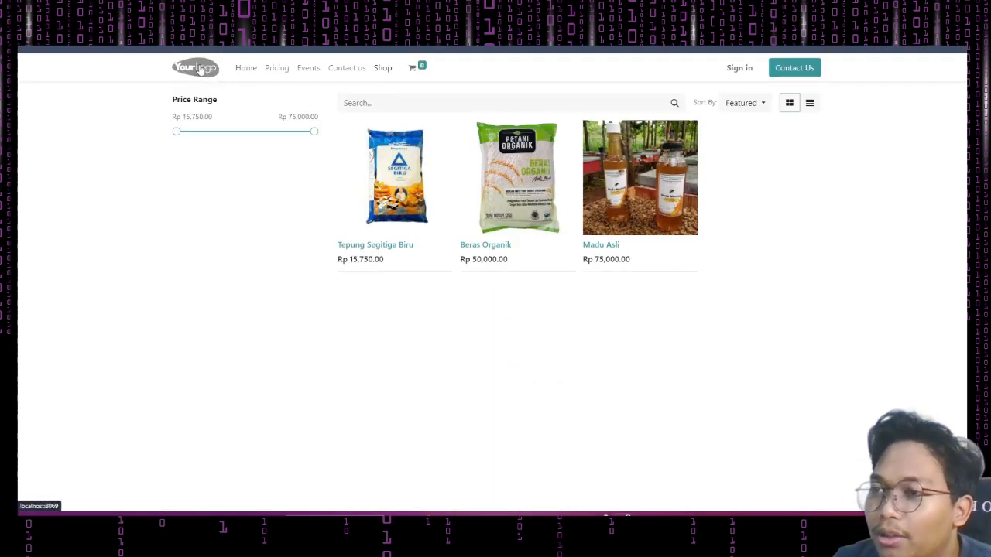
{"action": "left_click", "coordinate": [200, 70]}
{"action": "scroll", "coordinate": [329, 333], "scroll_direction": "down", "scroll_amount": 5}
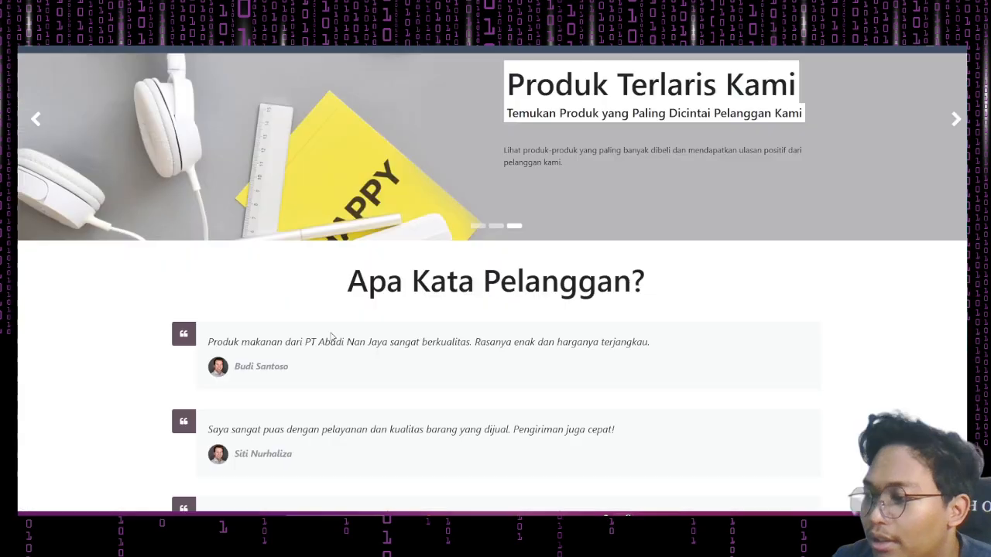
{"action": "scroll", "coordinate": [331, 337], "scroll_direction": "up", "scroll_amount": 4}
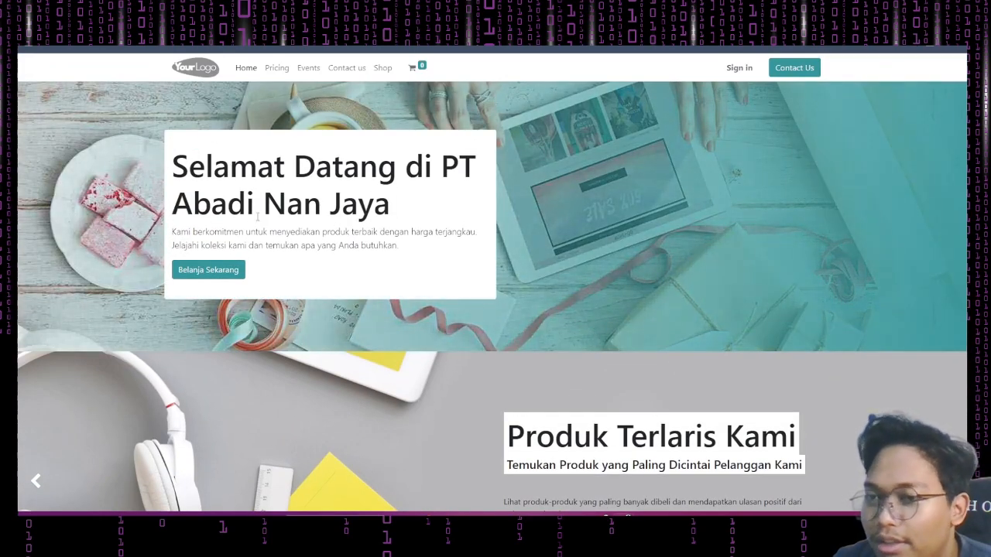
{"action": "scroll", "coordinate": [371, 297], "scroll_direction": "down", "scroll_amount": 5}
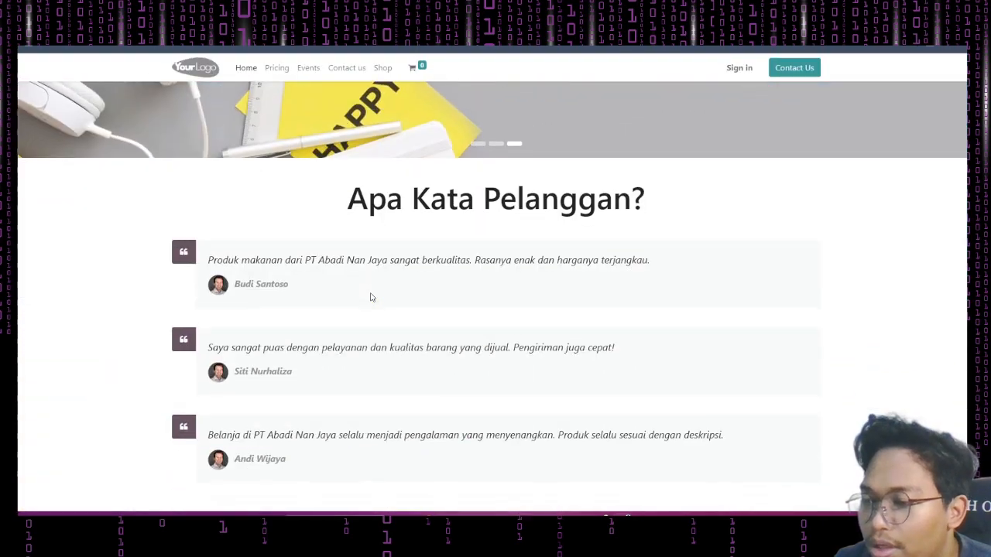
{"action": "scroll", "coordinate": [403, 290], "scroll_direction": "down", "scroll_amount": 3}
{"action": "scroll", "coordinate": [380, 258], "scroll_direction": "up", "scroll_amount": 4}
{"action": "scroll", "coordinate": [435, 352], "scroll_direction": "up", "scroll_amount": 3}
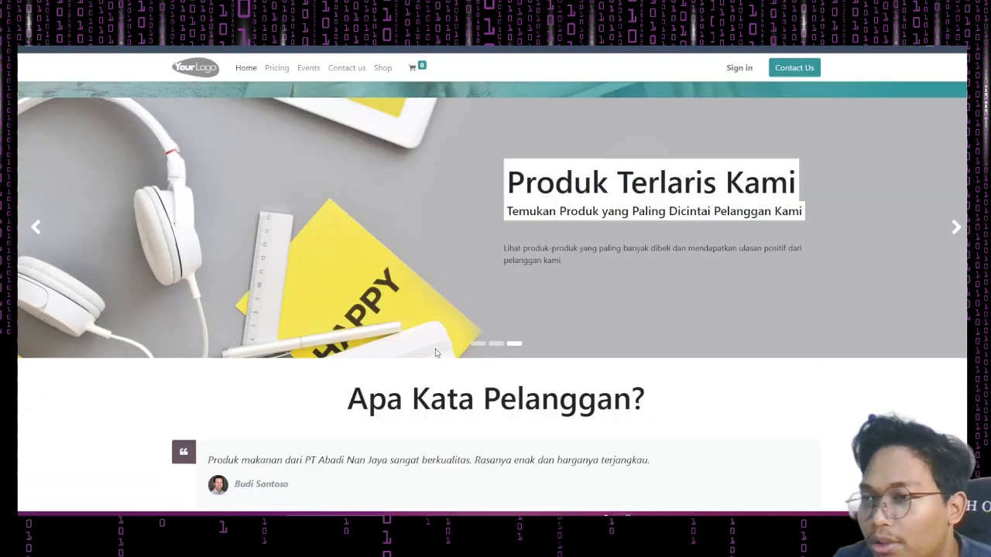
{"action": "scroll", "coordinate": [435, 353], "scroll_direction": "up", "scroll_amount": 3}
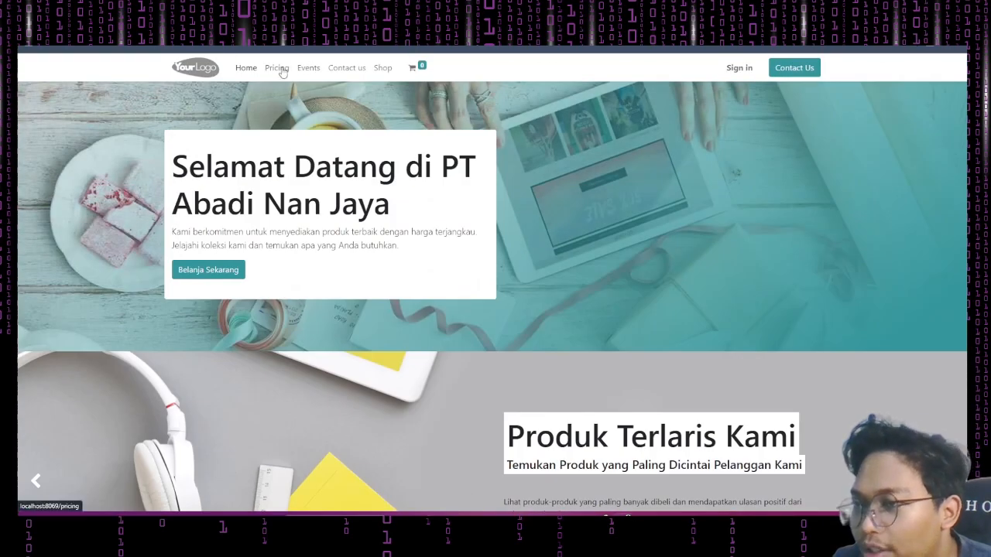
Step: Open the Pricing page and review the Basic, Standard and Premium packages
{"action": "left_click", "coordinate": [282, 70]}
{"action": "scroll", "coordinate": [332, 179], "scroll_direction": "down", "scroll_amount": 2}
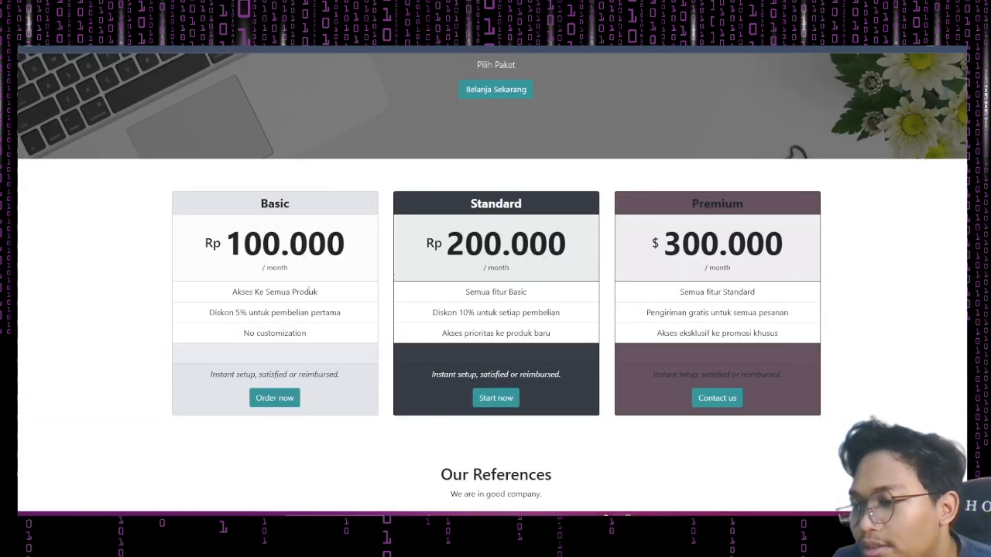
{"action": "scroll", "coordinate": [326, 360], "scroll_direction": "up", "scroll_amount": 2}
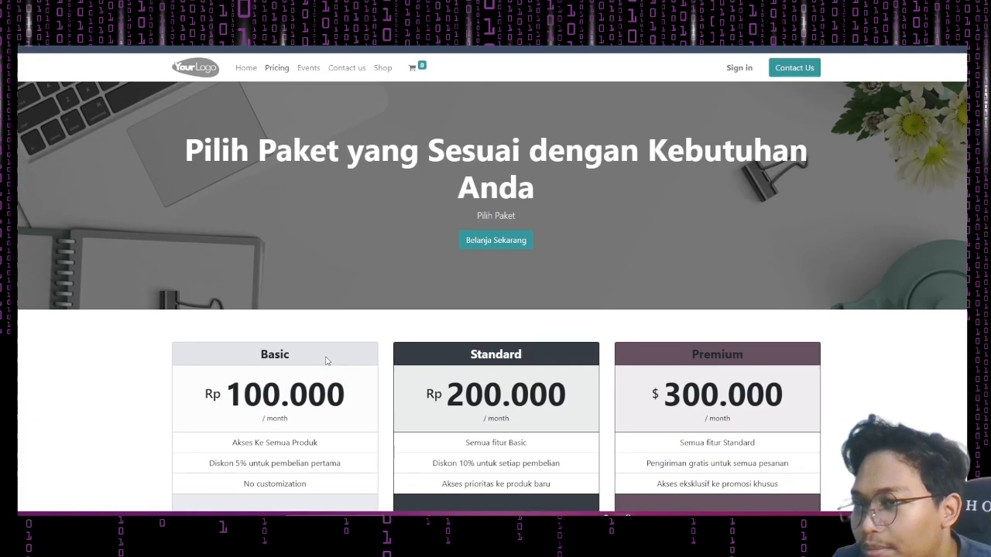
Step: Open the Events page, review the Peluncuran Produk Baru event's details, and return to the events list
{"action": "left_click", "coordinate": [310, 71]}
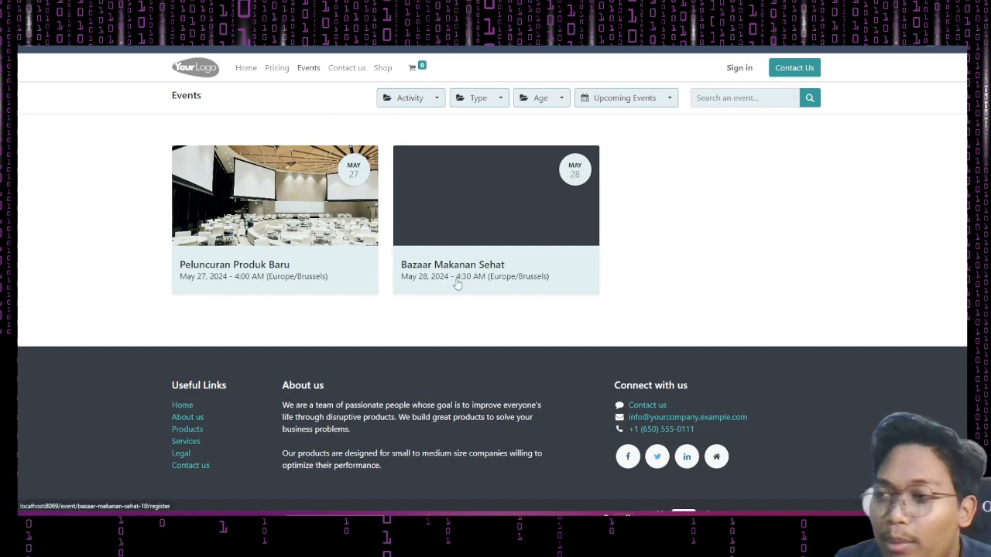
{"action": "left_click", "coordinate": [305, 243]}
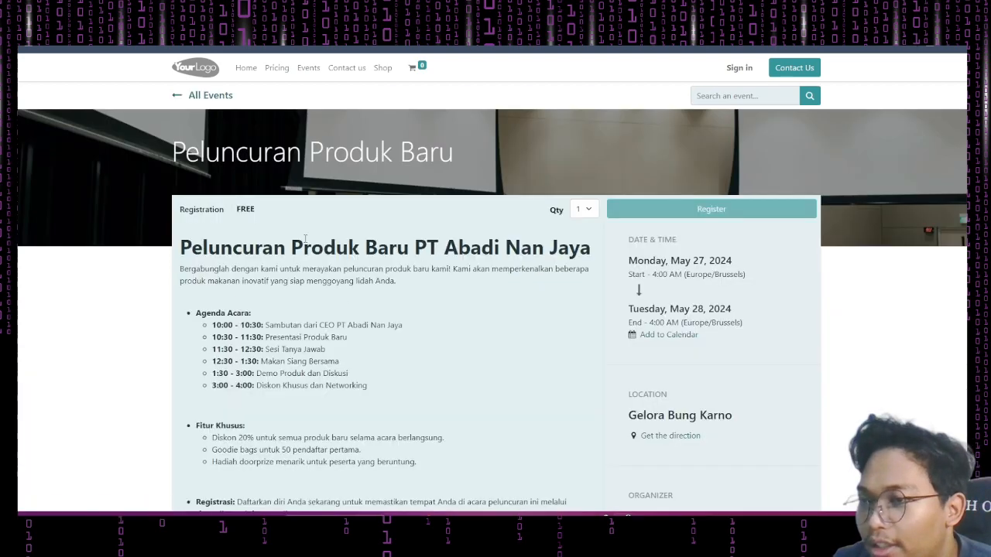
{"action": "scroll", "coordinate": [588, 323], "scroll_direction": "down", "scroll_amount": 5}
{"action": "scroll", "coordinate": [509, 338], "scroll_direction": "up", "scroll_amount": 5}
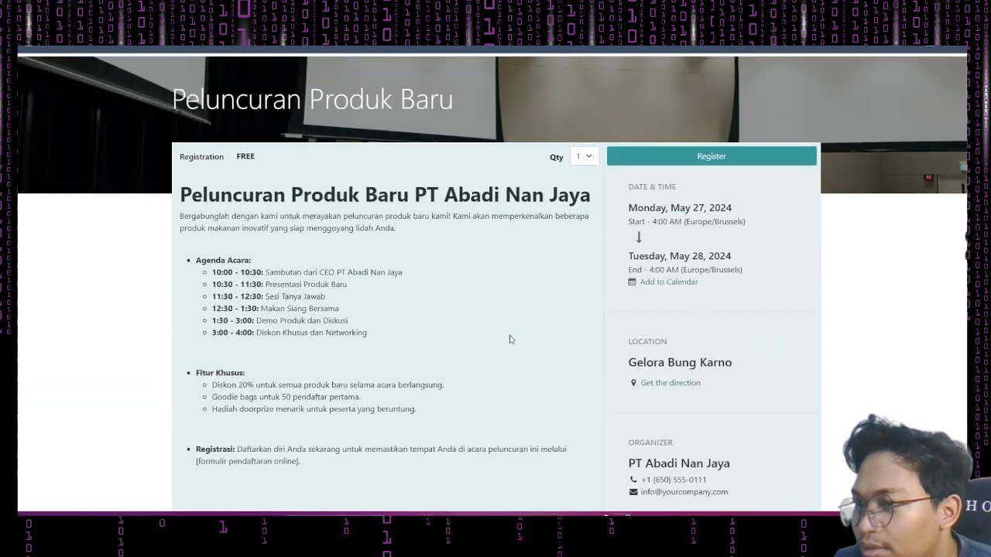
{"action": "left_click", "coordinate": [214, 92]}
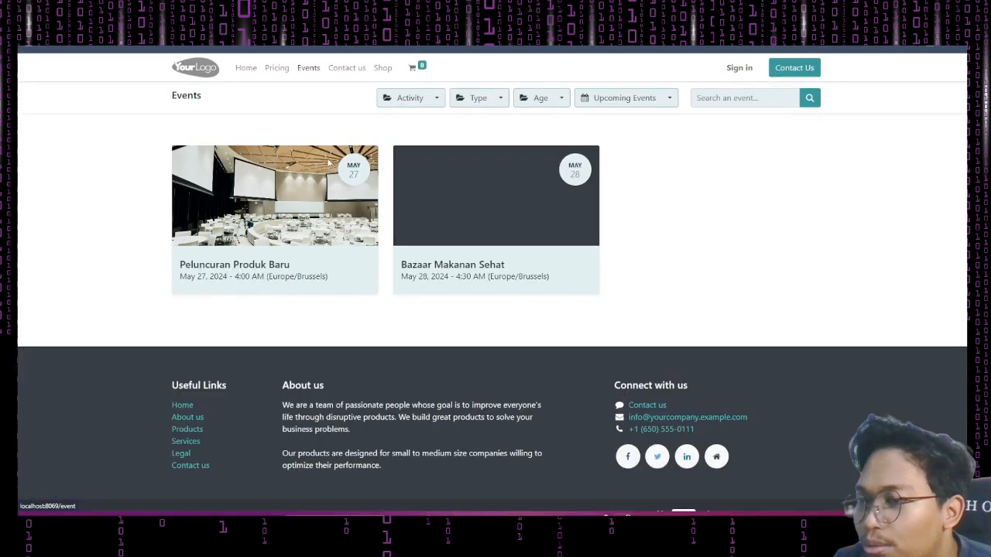
Step: Review the Bazaar Makanan Sehat event's details, return to the events list, and view the Contact us page
{"action": "left_click", "coordinate": [460, 224]}
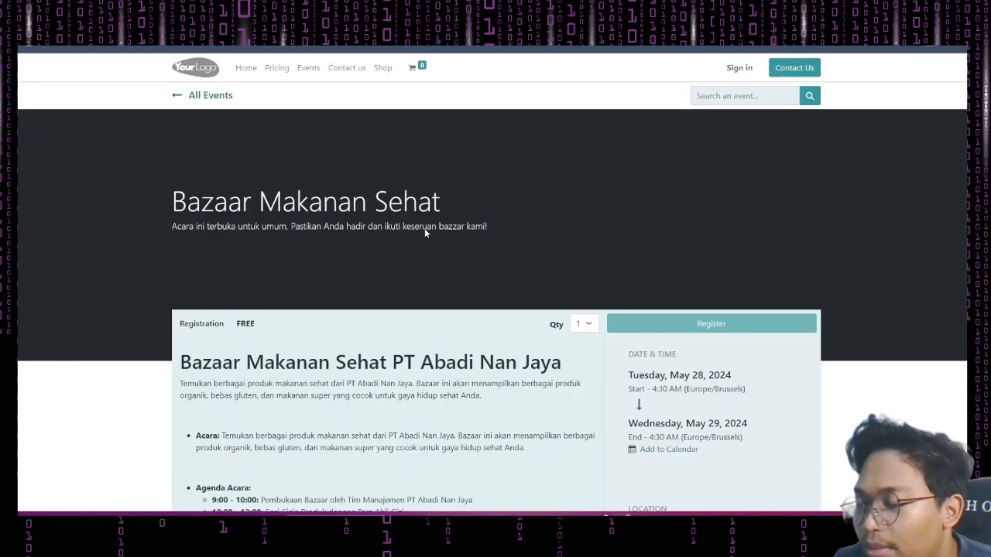
{"action": "scroll", "coordinate": [424, 229], "scroll_direction": "down", "scroll_amount": 4}
{"action": "scroll", "coordinate": [252, 113], "scroll_direction": "up", "scroll_amount": 4}
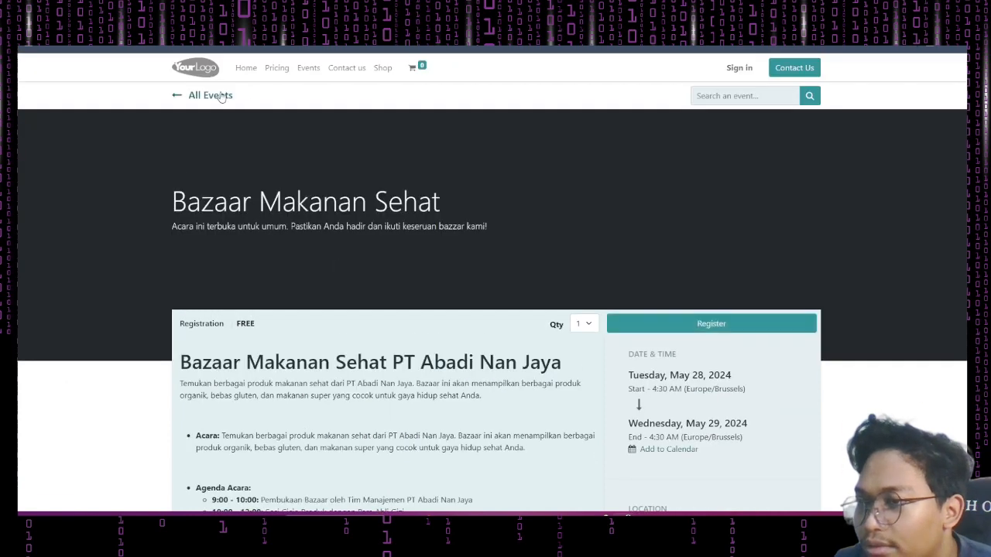
{"action": "left_click", "coordinate": [222, 96]}
{"action": "left_click", "coordinate": [344, 68]}
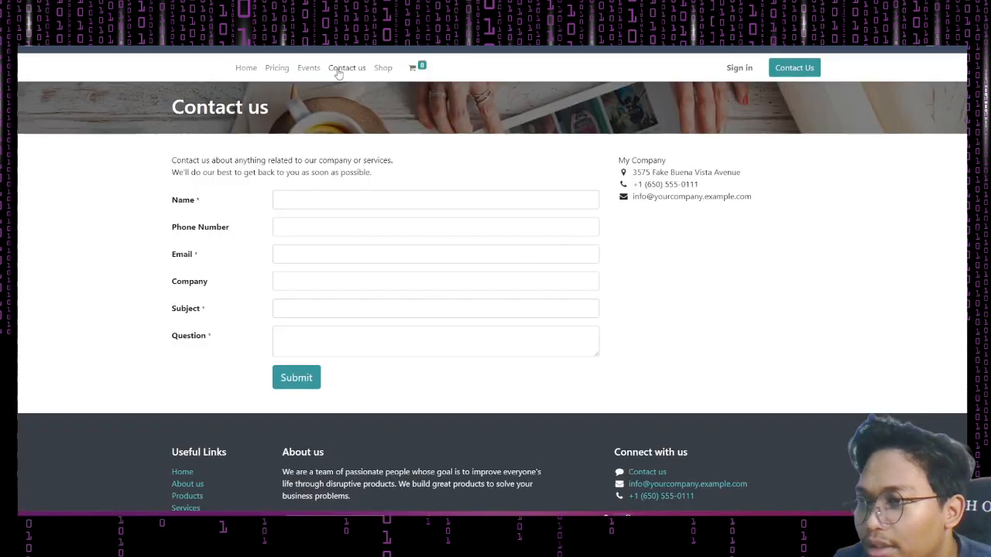
Step: Add 2 units of Tepung Segitiga Biru from the Shop page to the cart and open the cart's order review
{"action": "left_click", "coordinate": [381, 68]}
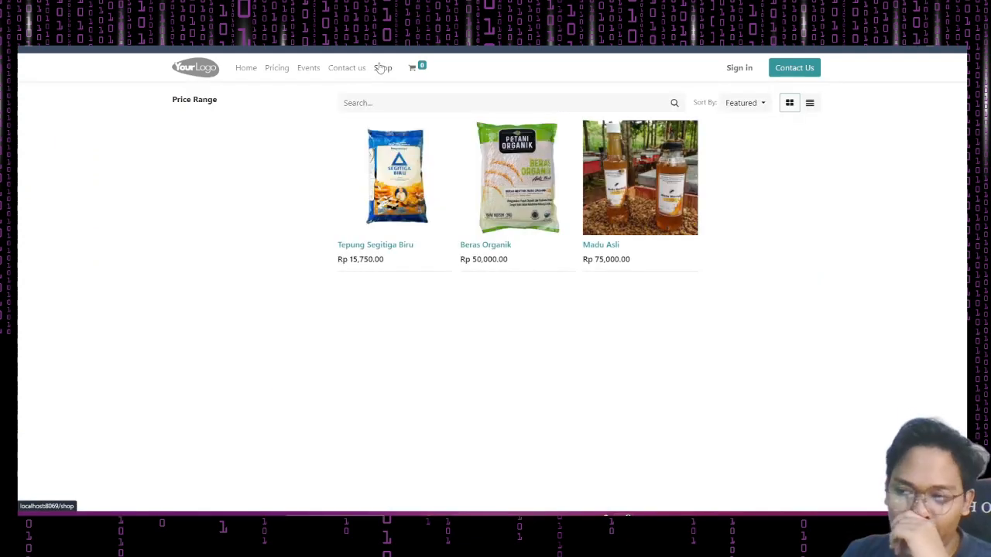
{"action": "left_click", "coordinate": [422, 203]}
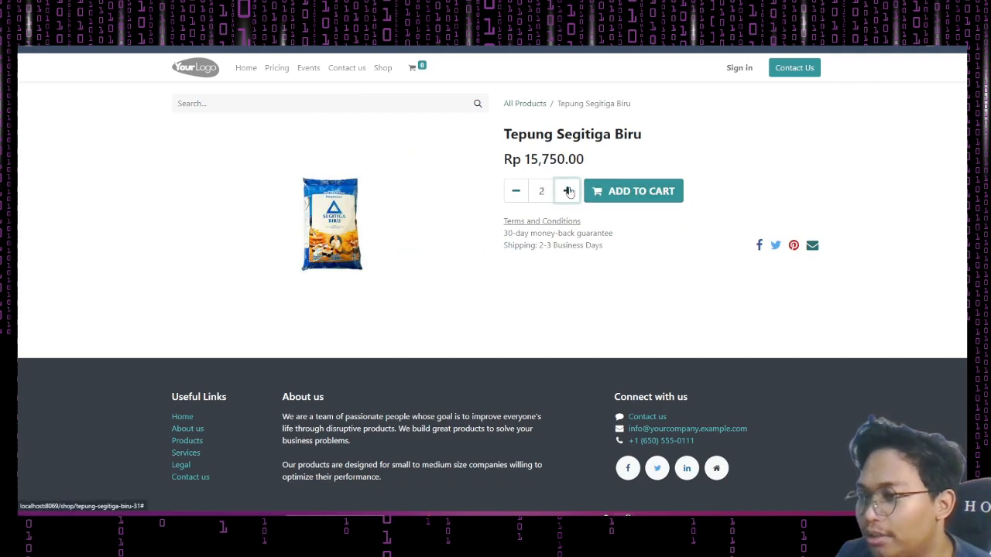
{"action": "left_click", "coordinate": [623, 191]}
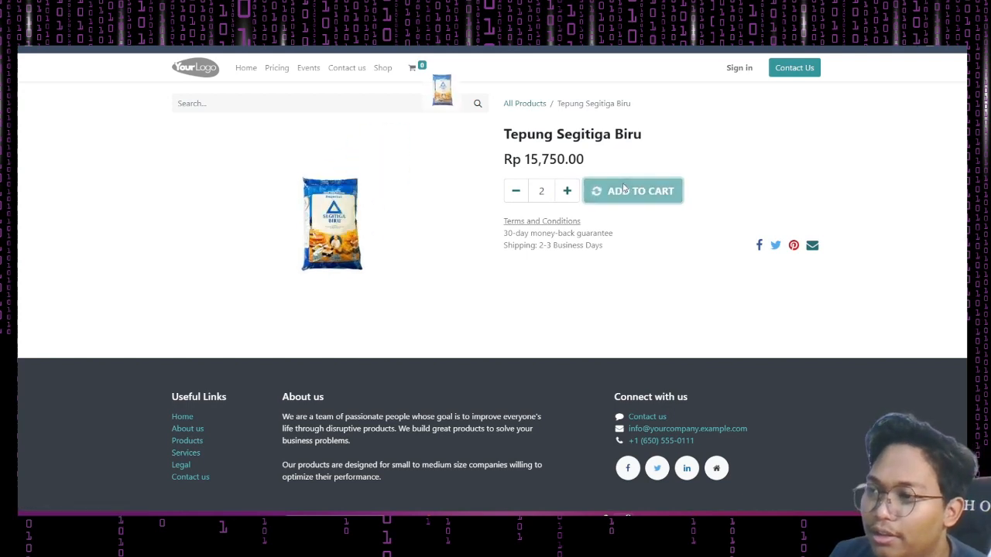
{"action": "left_click", "coordinate": [416, 68]}
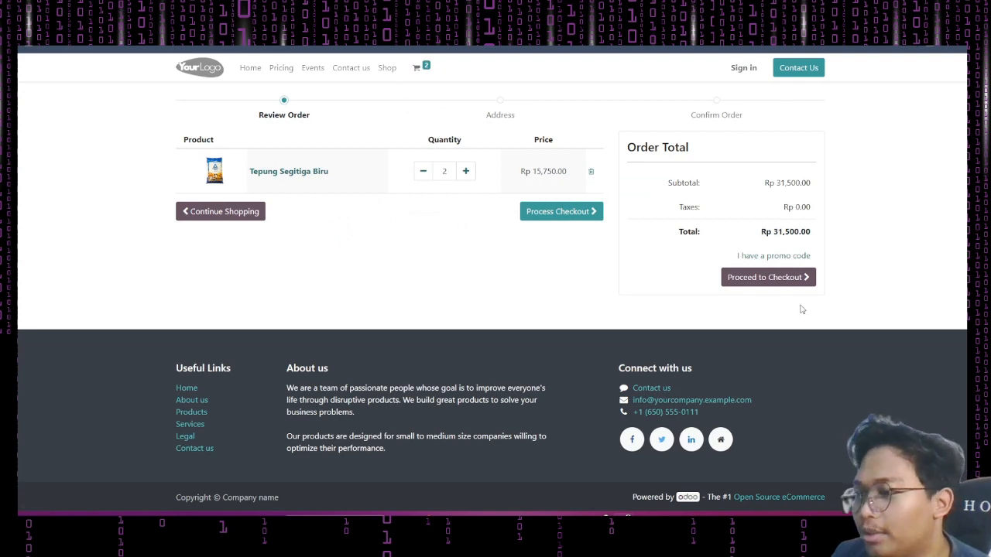
Step: Leave the cart and revisit the Shop, Contact us, Events and Pricing pages, ending on the home page
{"action": "left_click", "coordinate": [388, 70]}
{"action": "left_click", "coordinate": [338, 72]}
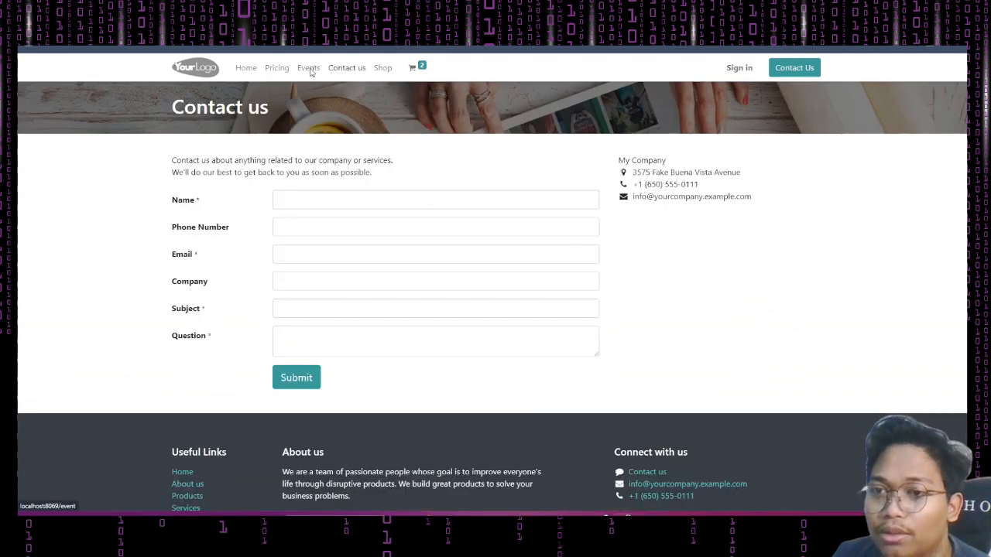
{"action": "left_click", "coordinate": [310, 71]}
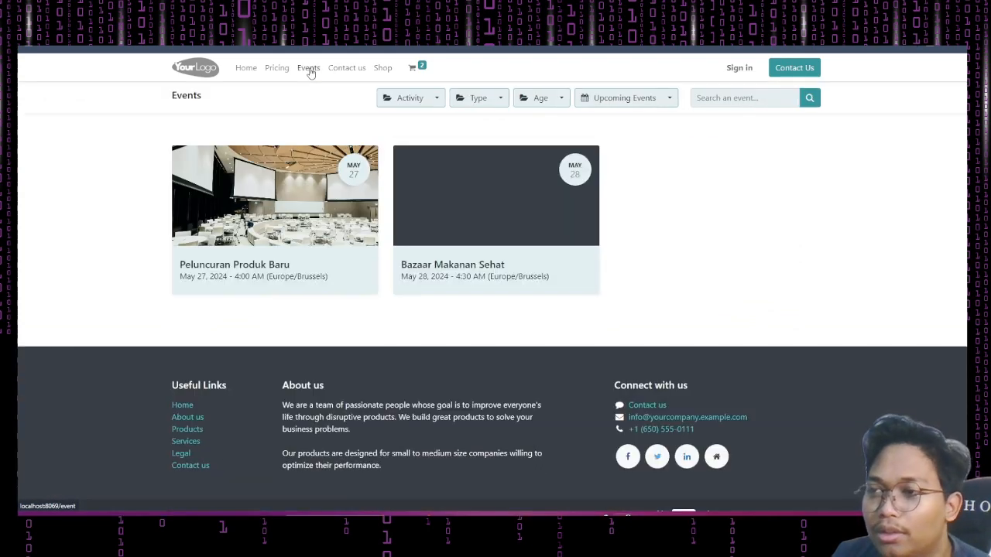
{"action": "left_click", "coordinate": [268, 71]}
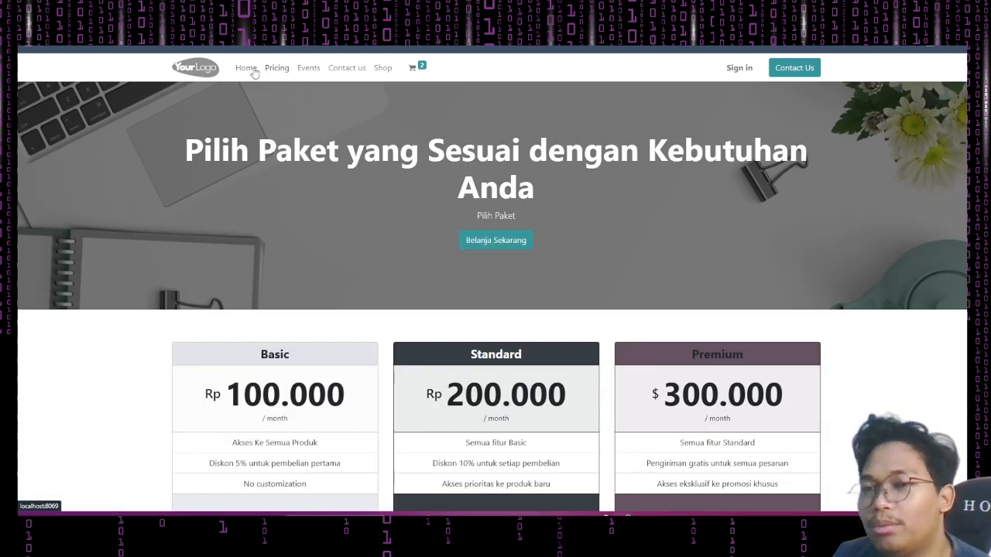
{"action": "left_click", "coordinate": [246, 69]}
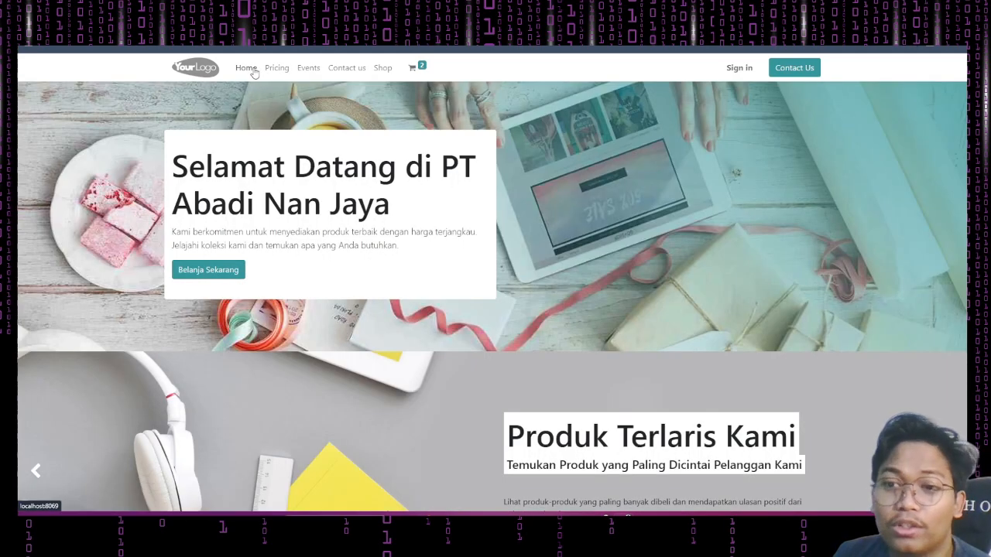